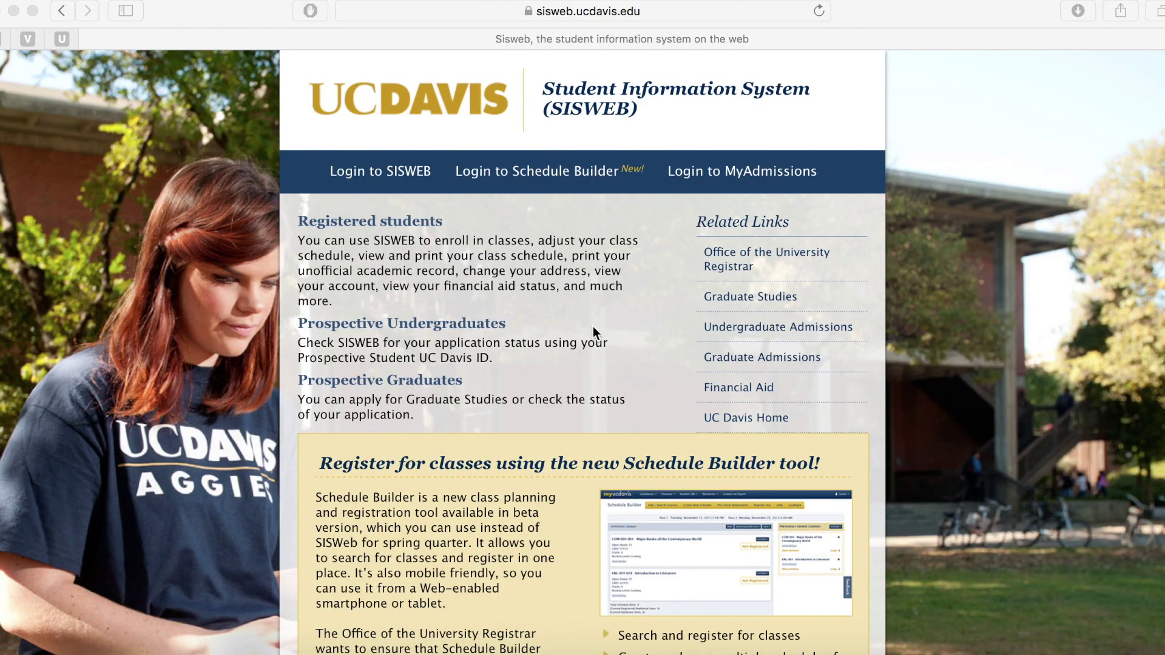
# Step: Go from the SISWEB home page to the Schedule Builder CAS login and fill in the saved username and passphrase
pyautogui.click(526, 182)
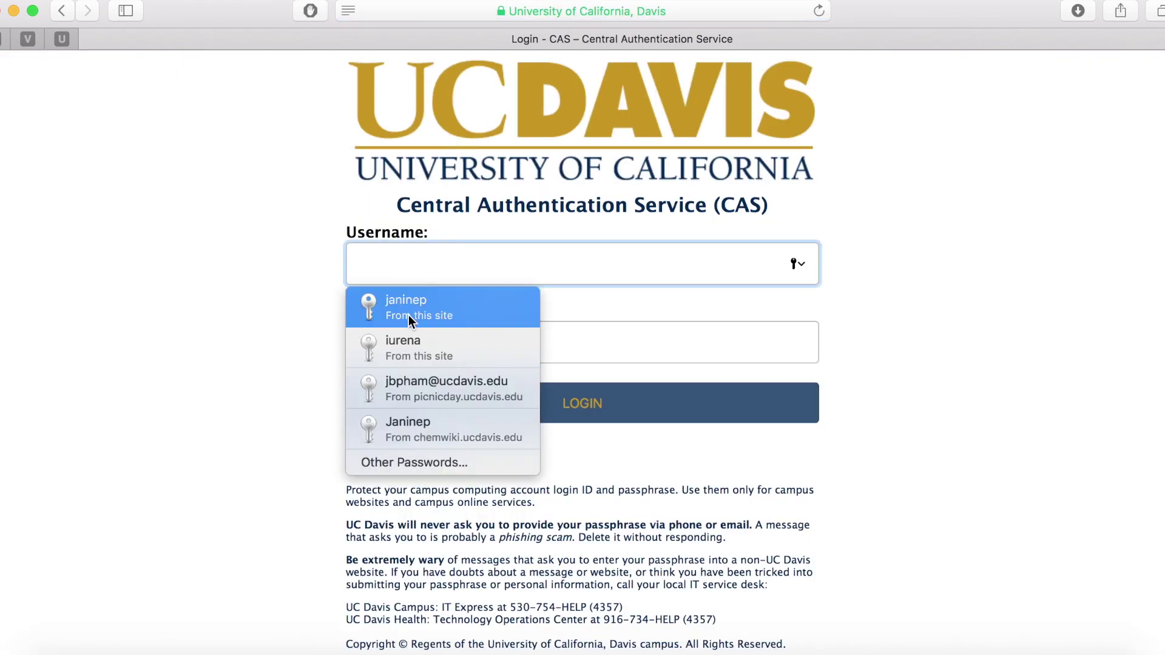
pyautogui.click(409, 315)
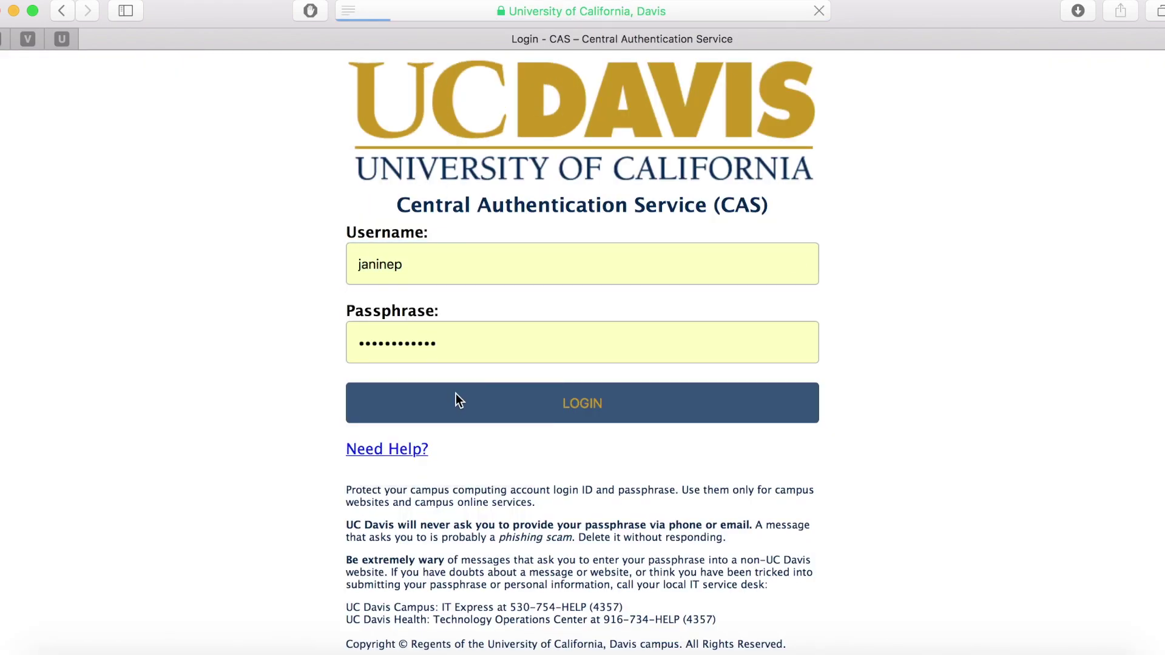
# Step: Sign in, select Fall Quarter 2018 as the term, and continue to Schedule 1
pyautogui.click(456, 394)
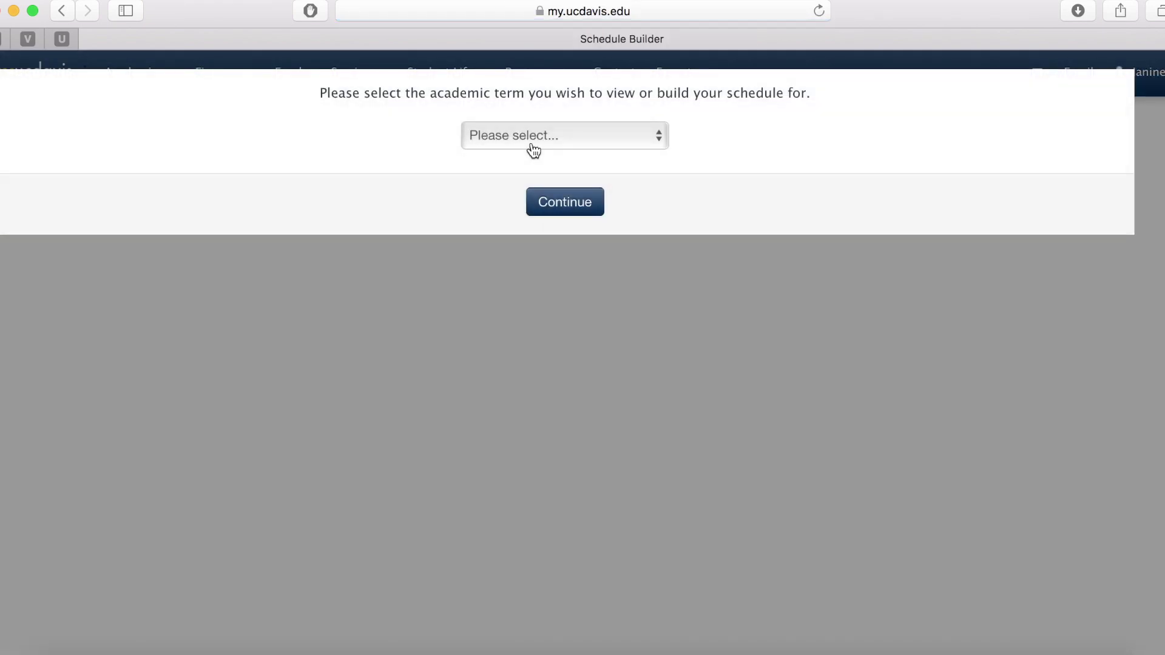
pyautogui.click(519, 140)
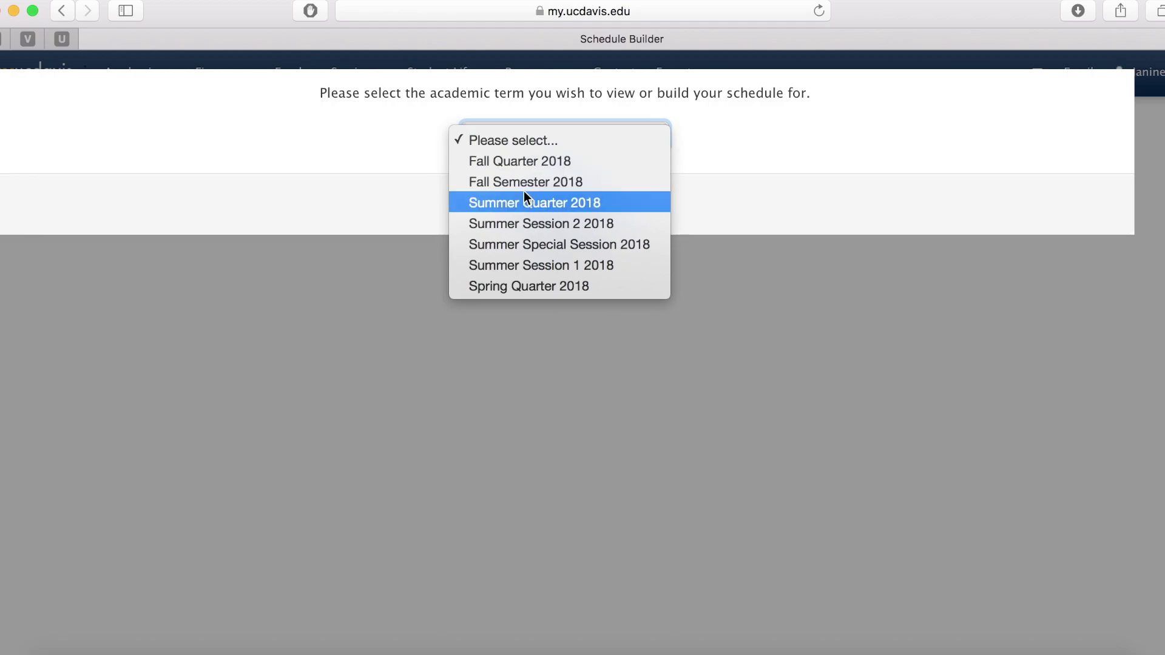
pyautogui.click(528, 163)
pyautogui.click(549, 199)
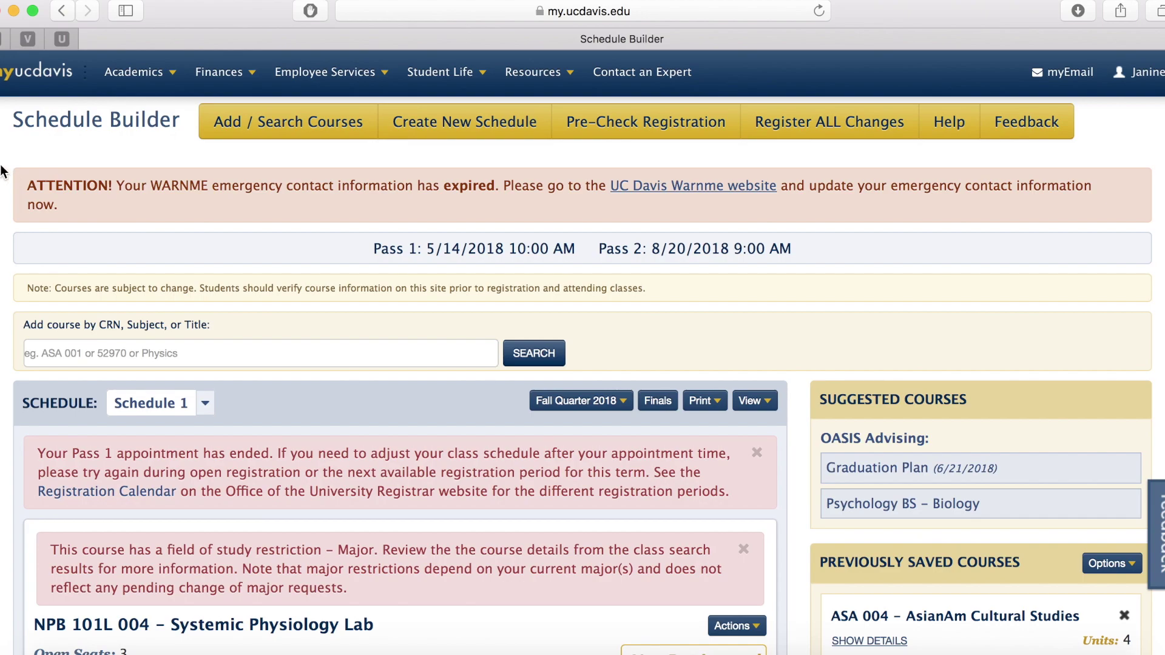
pyautogui.moveTo(0, 172); pyautogui.dragTo(1124, 208)
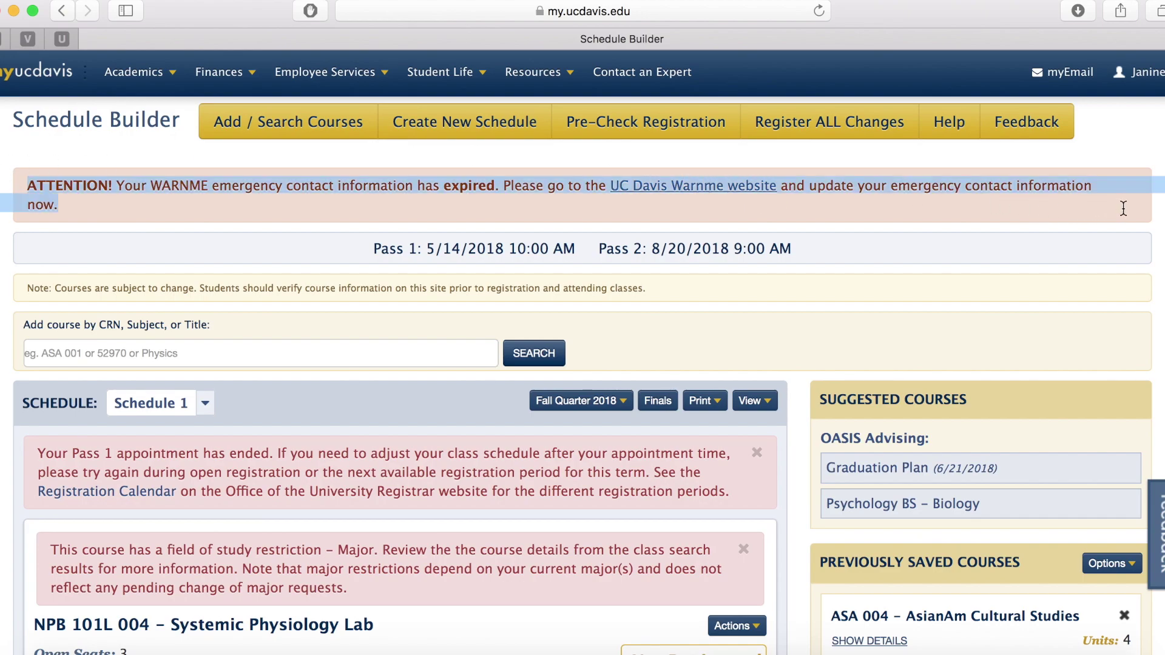
pyautogui.click(1124, 208)
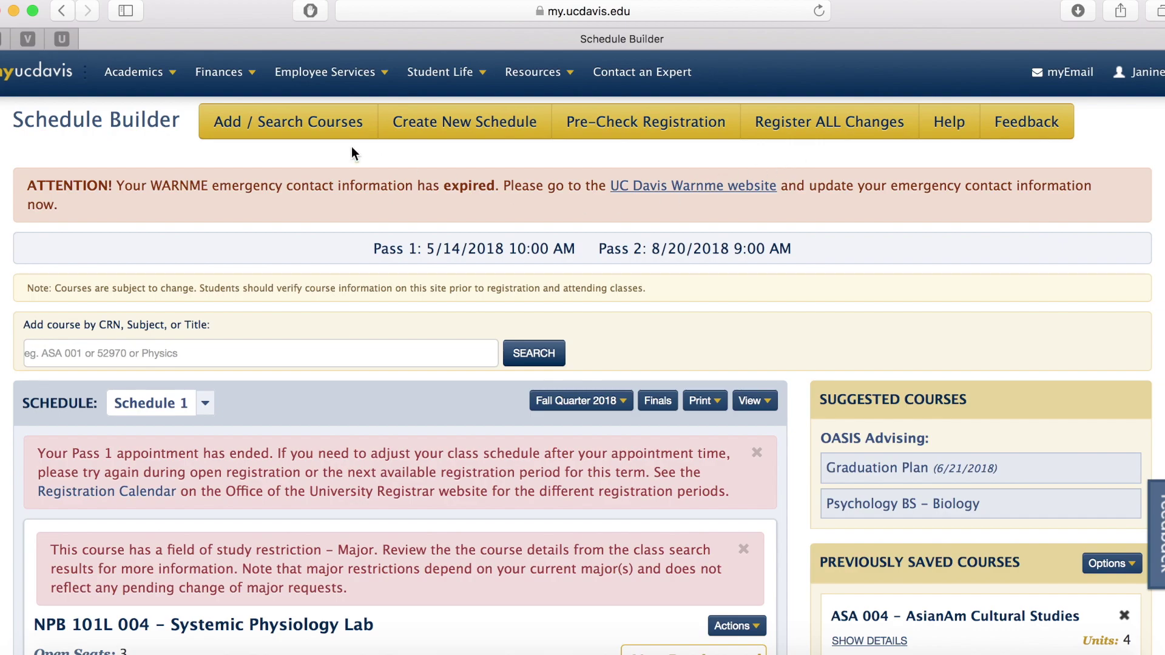
# Step: Start a course search with ECS entered in the Course/CRN/Title field
pyautogui.click(253, 132)
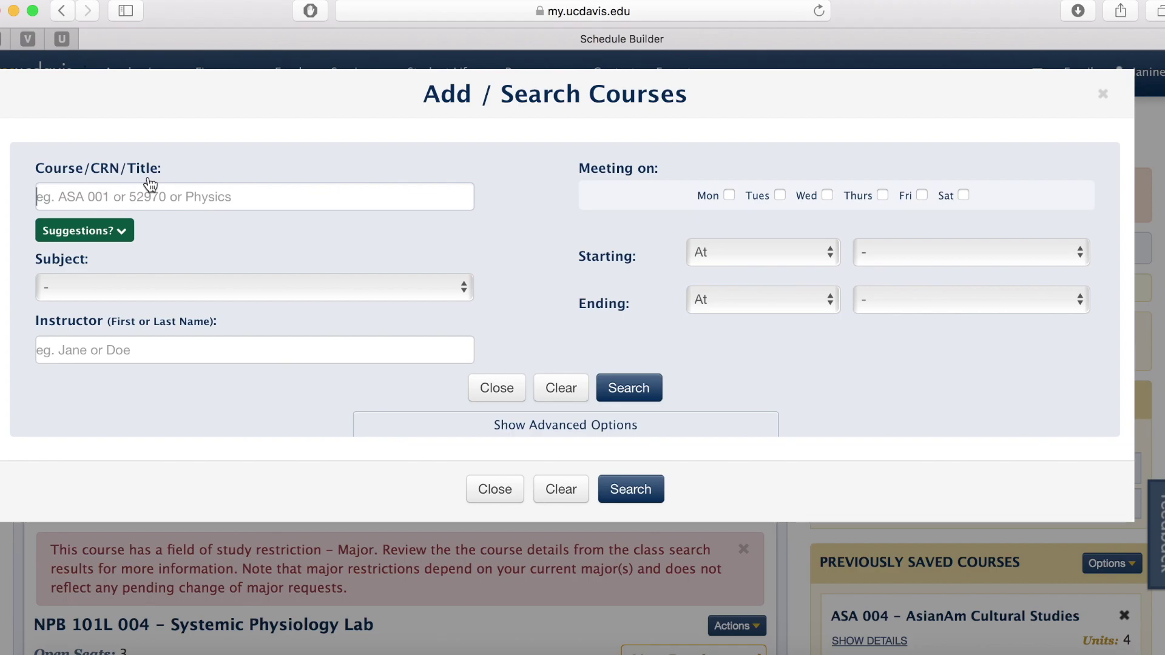
pyautogui.click(139, 299)
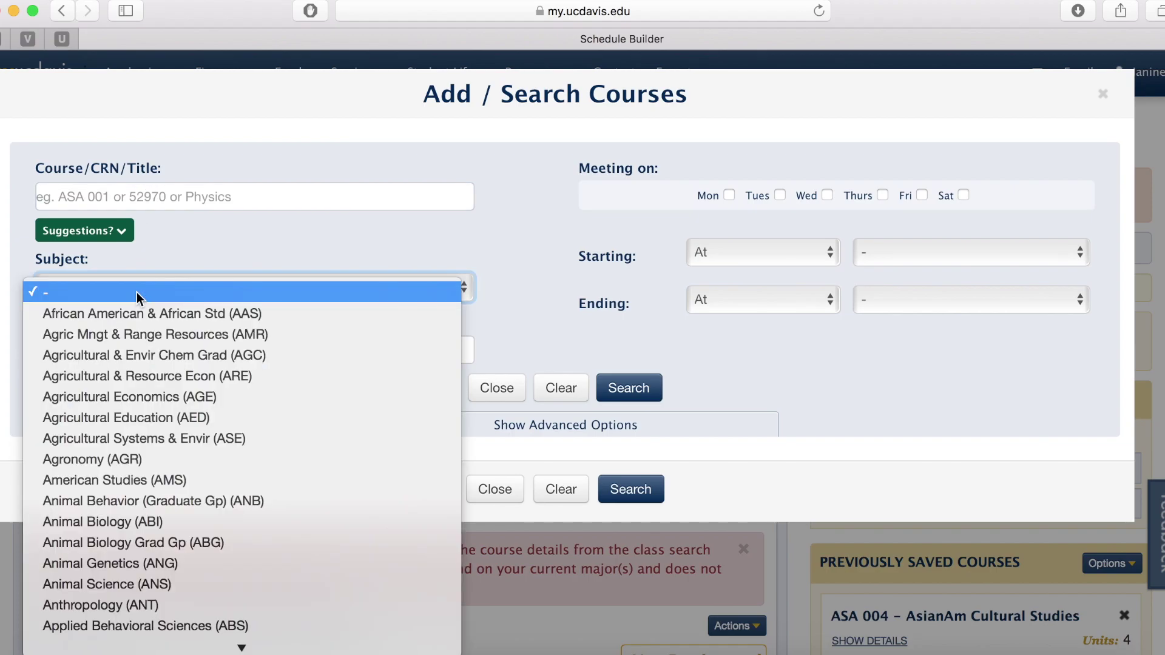
pyautogui.click(216, 208)
pyautogui.click(190, 199)
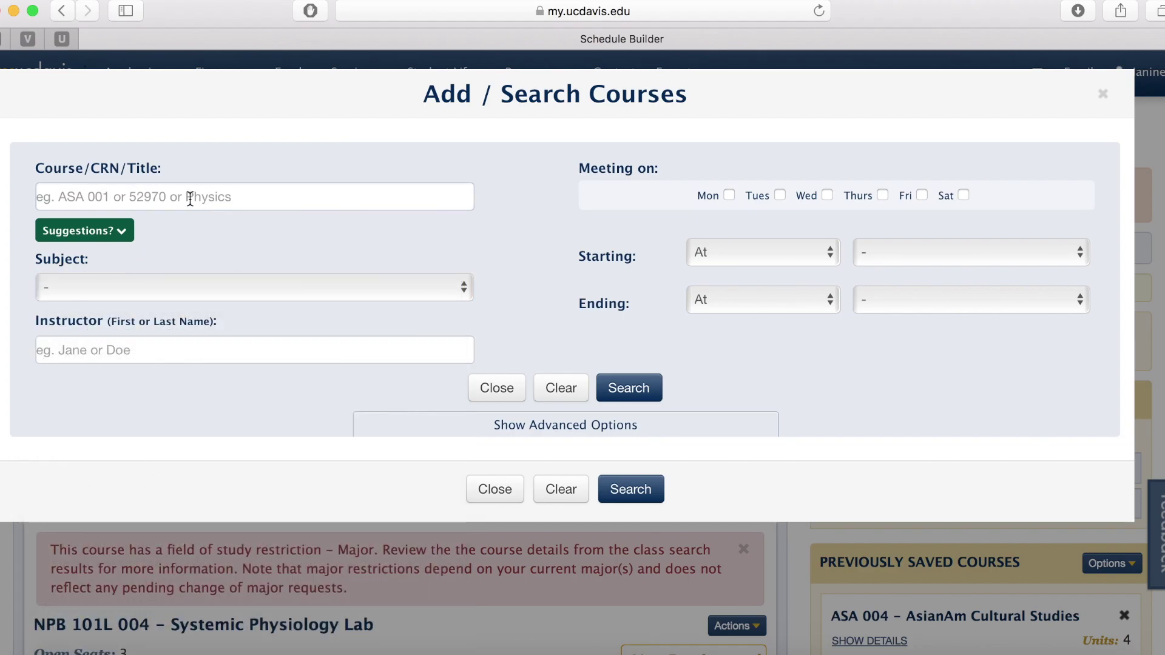
pyautogui.write('ECS')
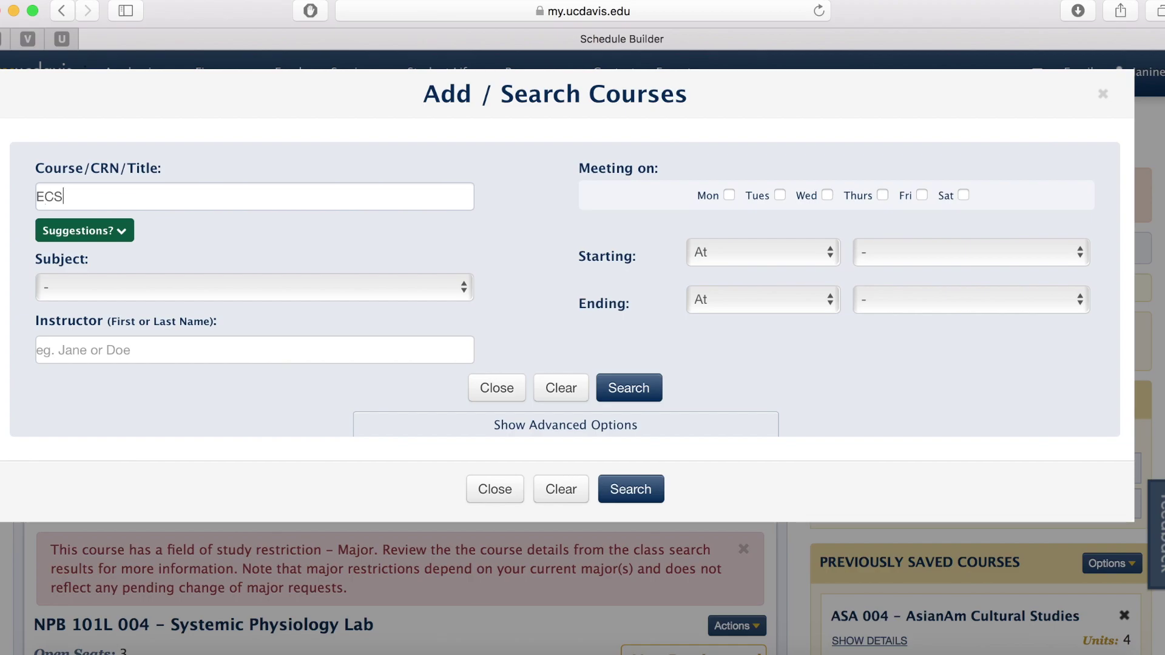
# Step: Reveal the advanced search options and run the ECS search
pyautogui.click(543, 431)
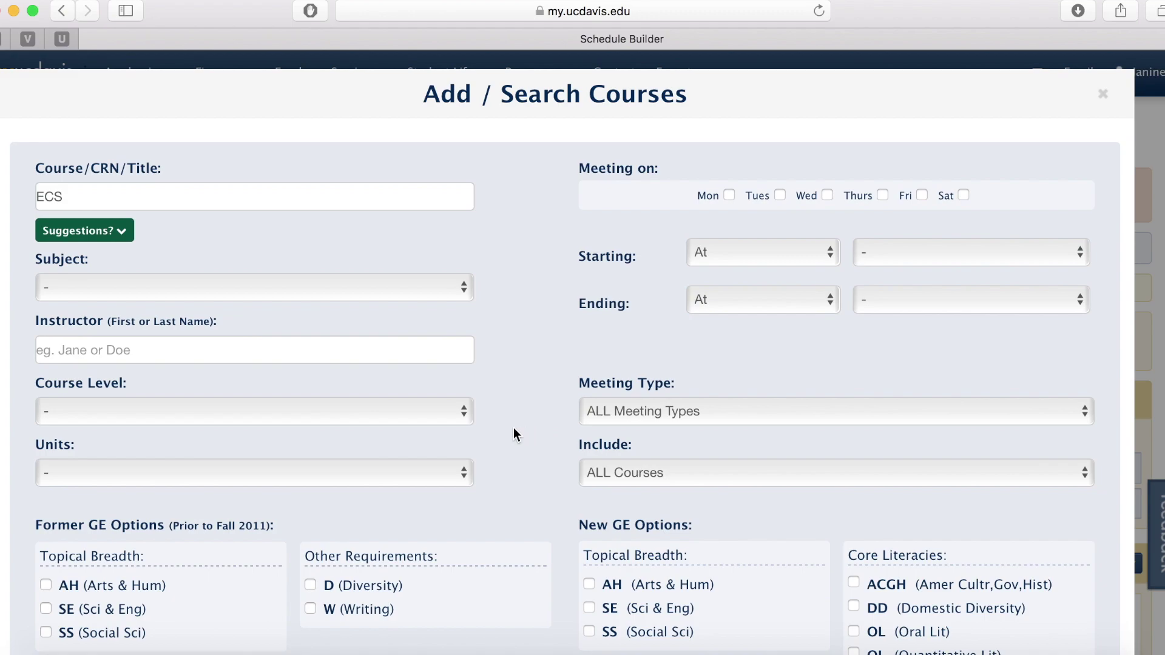
pyautogui.scroll(-2, 511, 339)
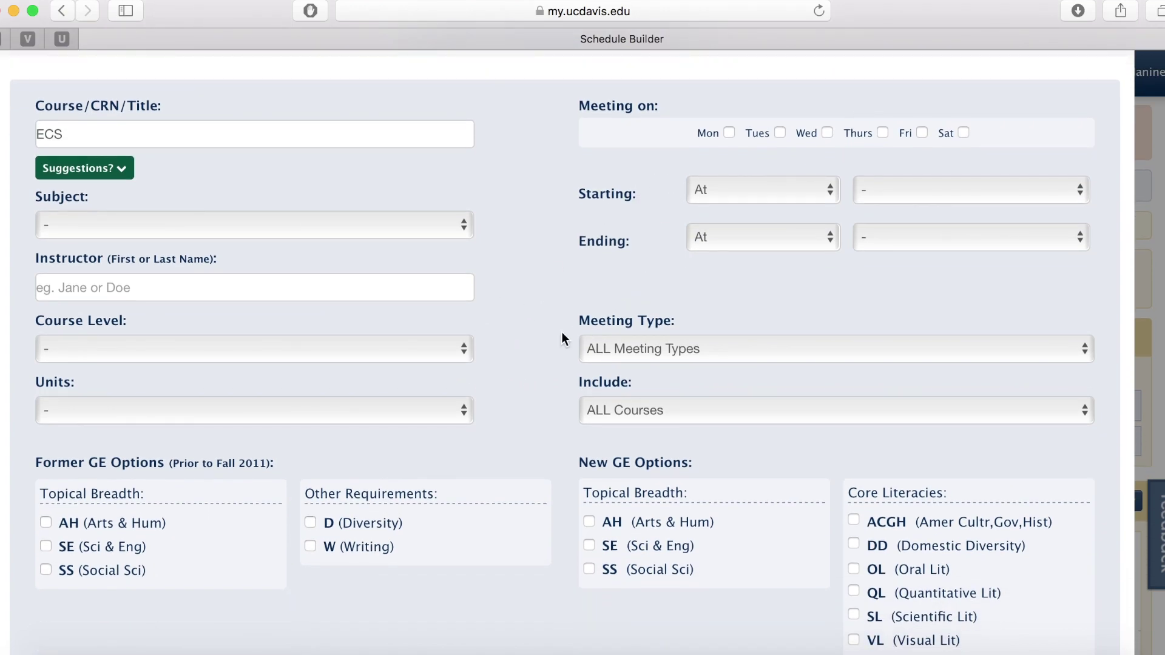
pyautogui.scroll(-3, 521, 389)
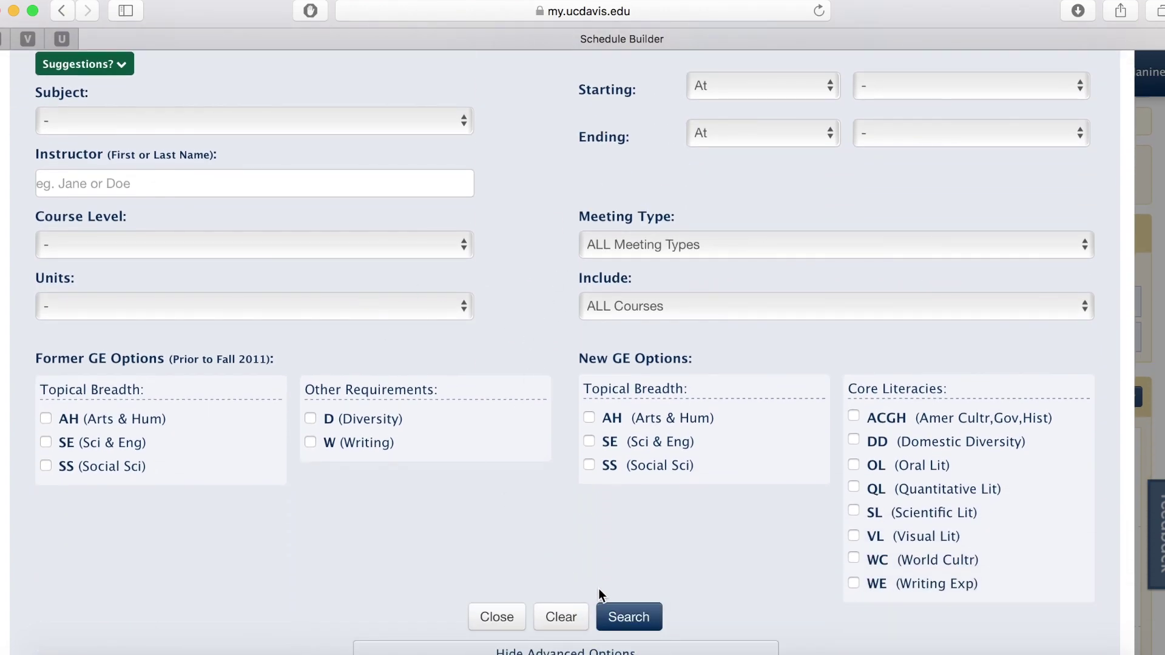
pyautogui.click(643, 617)
pyautogui.scroll(-10, 447, 540)
# Step: Scroll the results down to the ECS 032A sections and highlight CRN 43080
pyautogui.scroll(-2, 447, 538)
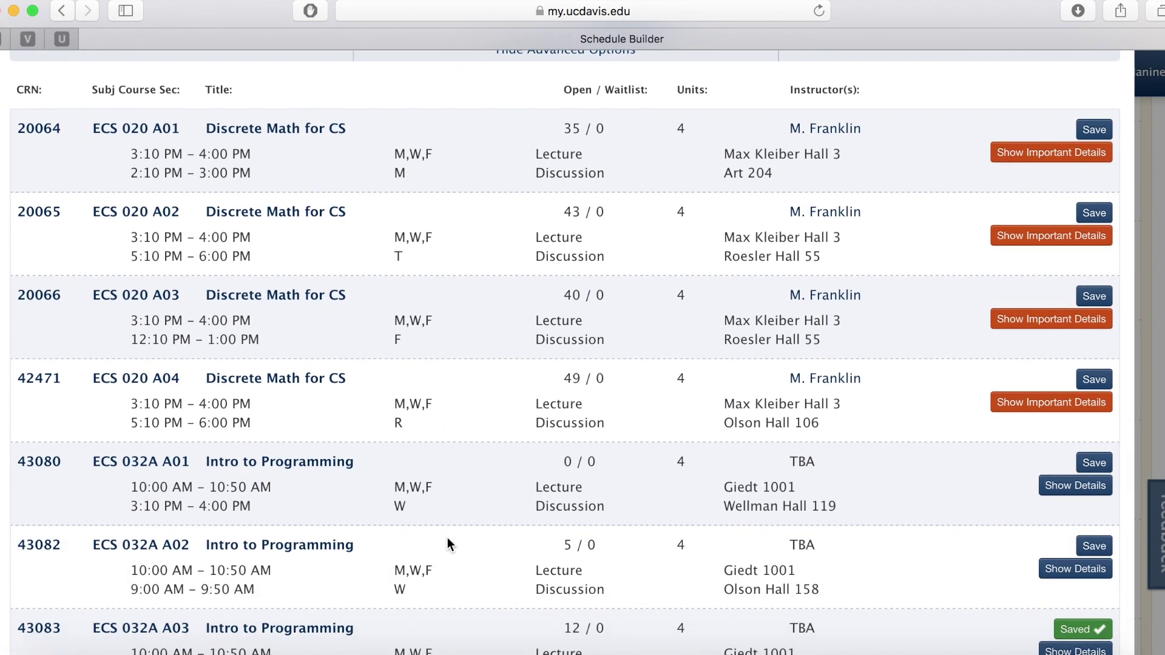
pyautogui.scroll(-3, 446, 538)
pyautogui.scroll(-2, 447, 537)
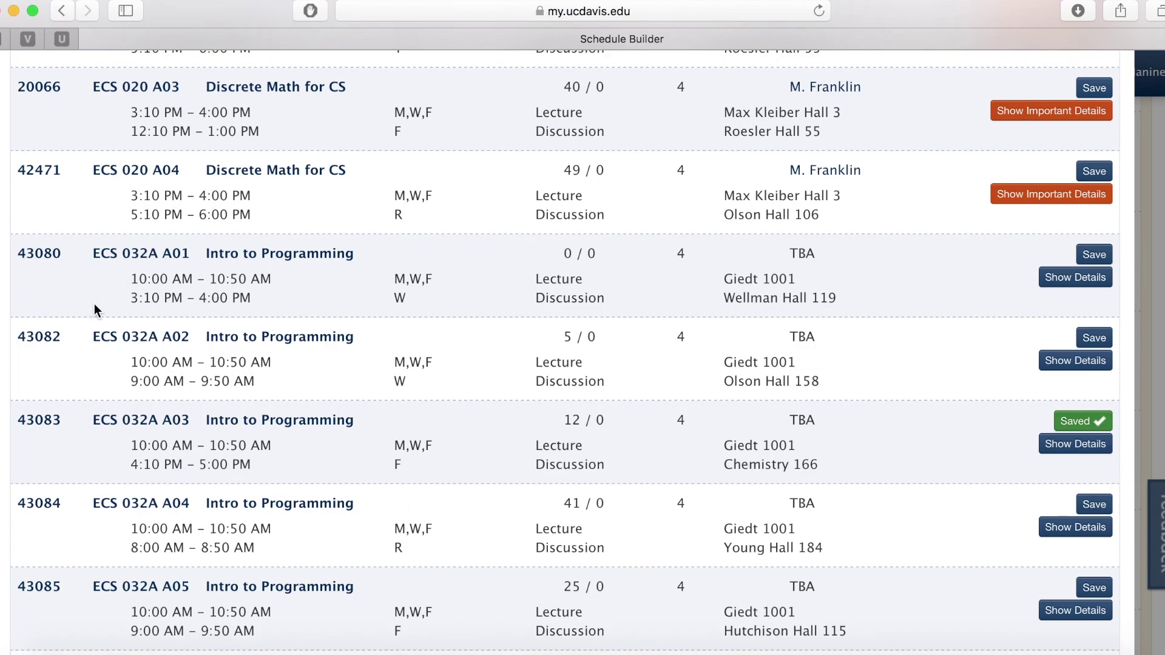
pyautogui.tripleClick(29, 252)
pyautogui.keyDown('shift'); pyautogui.click(61, 252); pyautogui.keyUp('shift')
pyautogui.moveTo(63, 252); pyautogui.dragTo(23, 254)
pyautogui.click(165, 253)
# Step: Highlight the ECS subject, 032A course number and A01 section in row 43080
pyautogui.doubleClick(165, 253)
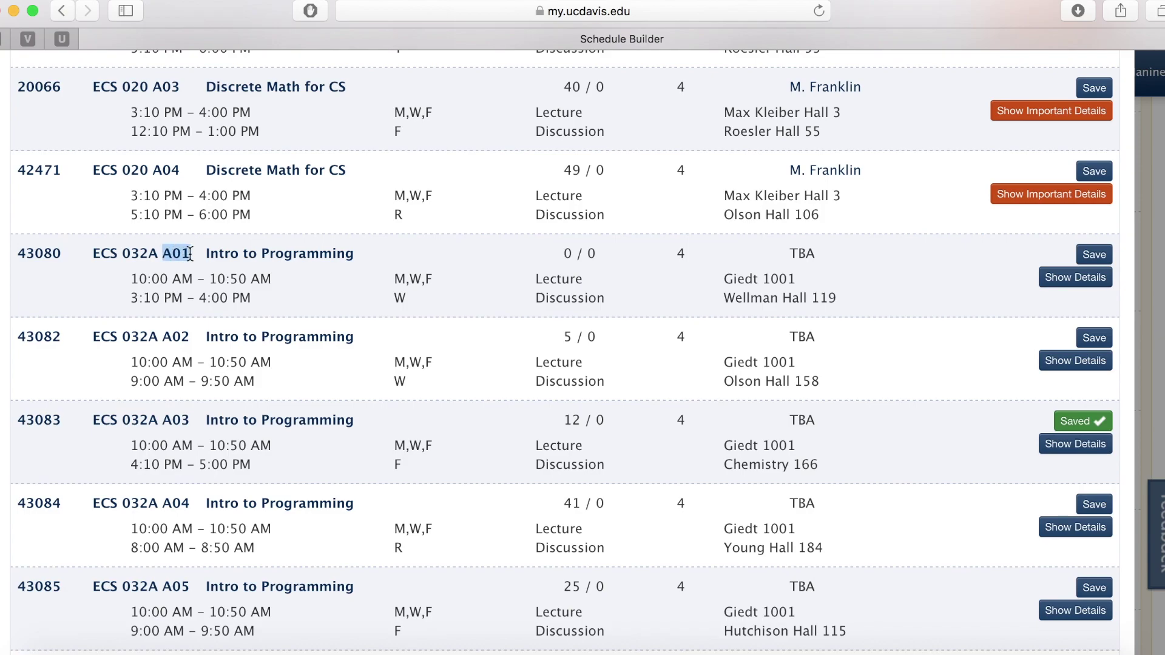
pyautogui.click(168, 337)
pyautogui.doubleClick(106, 251)
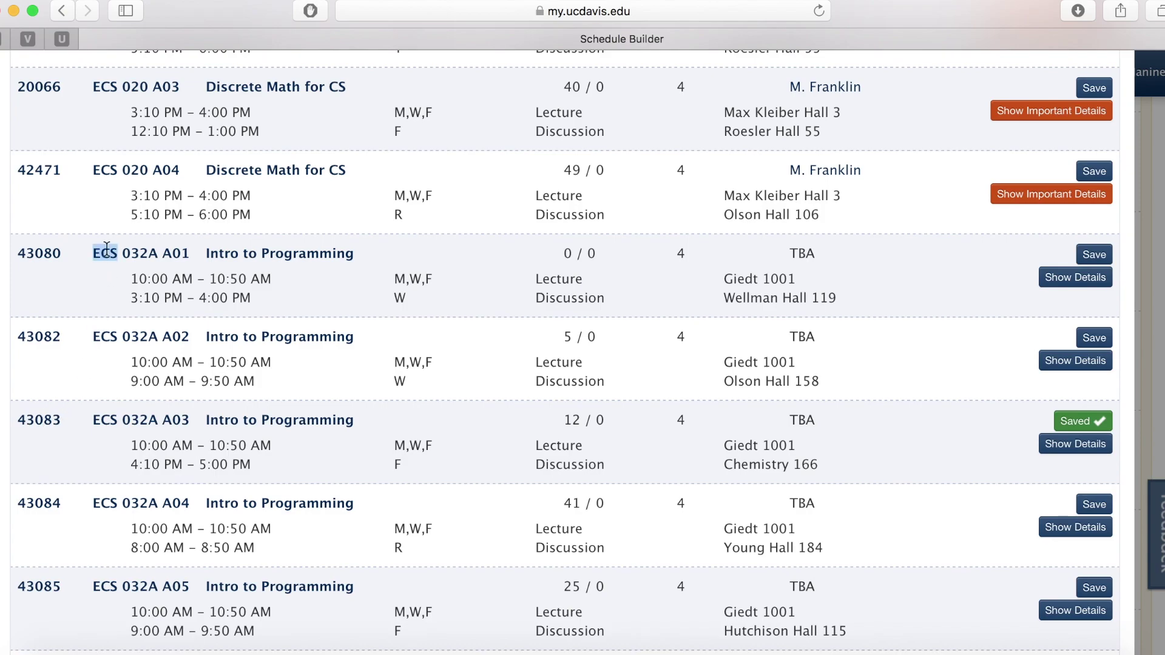
pyautogui.doubleClick(136, 251)
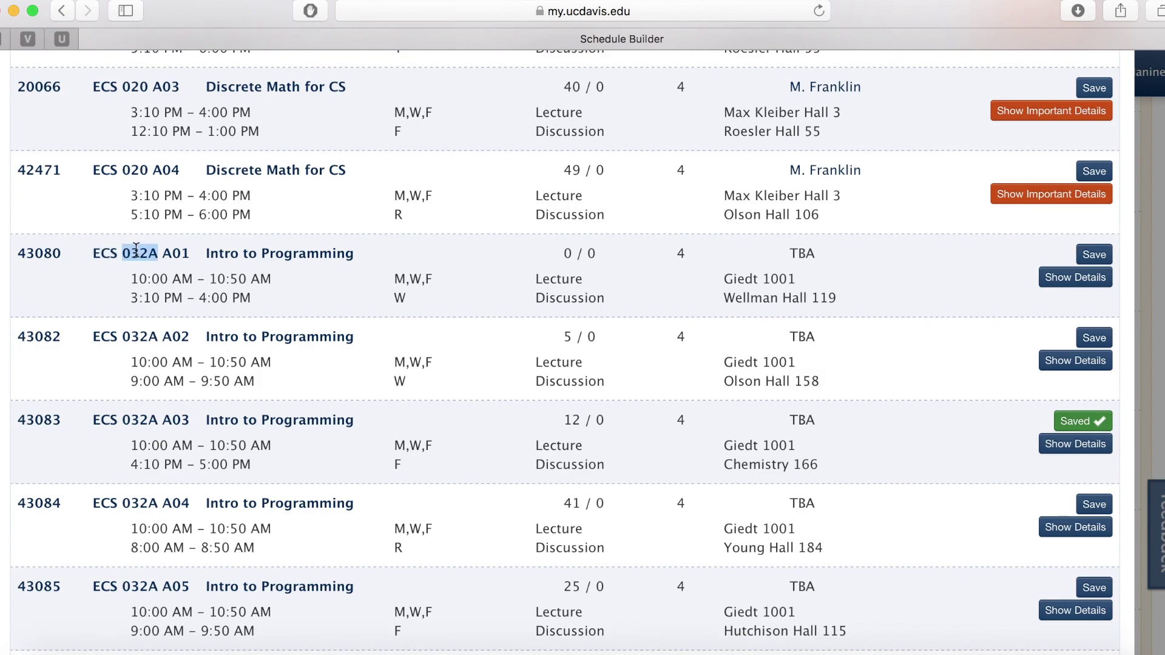
pyautogui.doubleClick(181, 253)
pyautogui.click(247, 258)
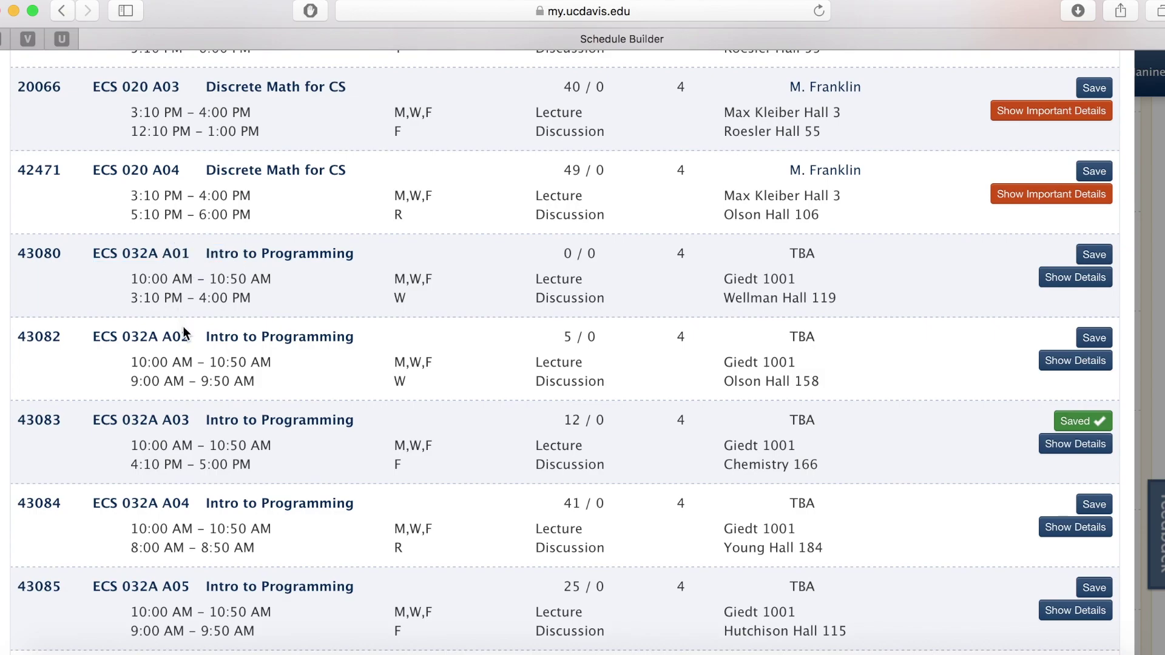
pyautogui.scroll(-5, 187, 413)
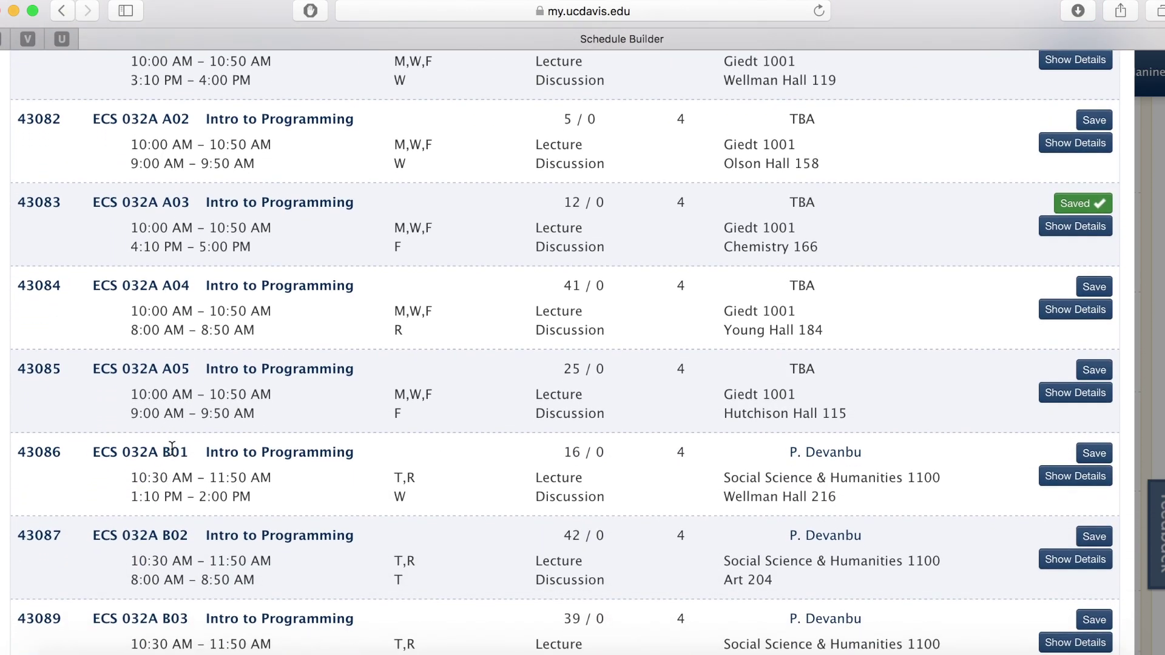
pyautogui.tripleClick(177, 542)
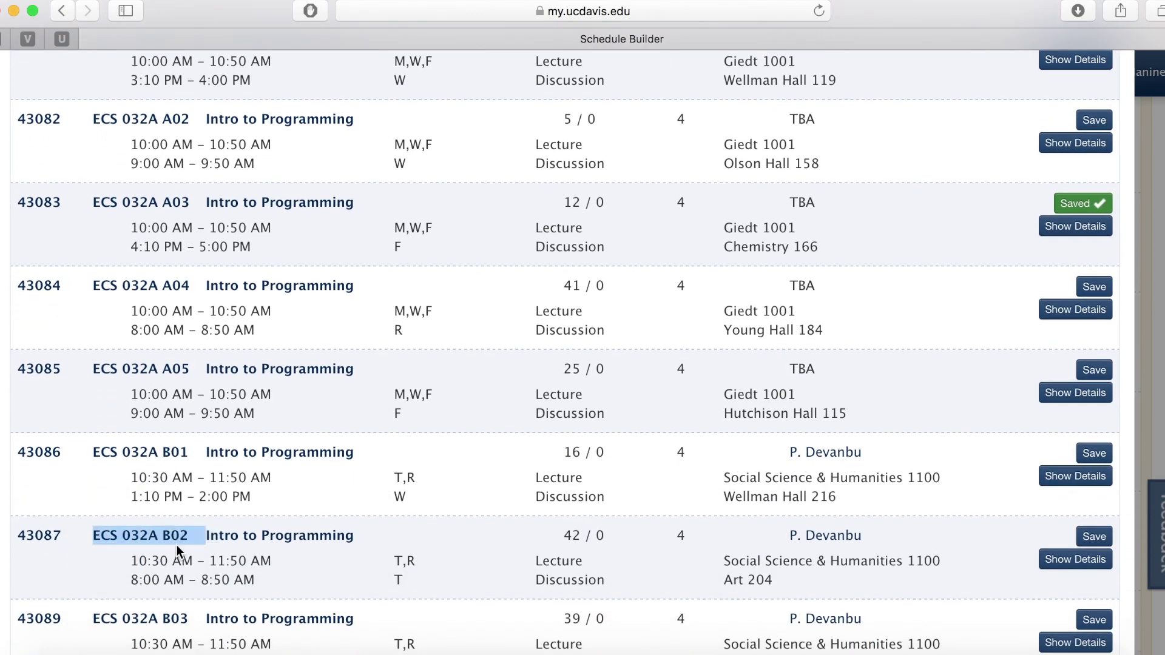
pyautogui.doubleClick(174, 624)
pyautogui.click(174, 620)
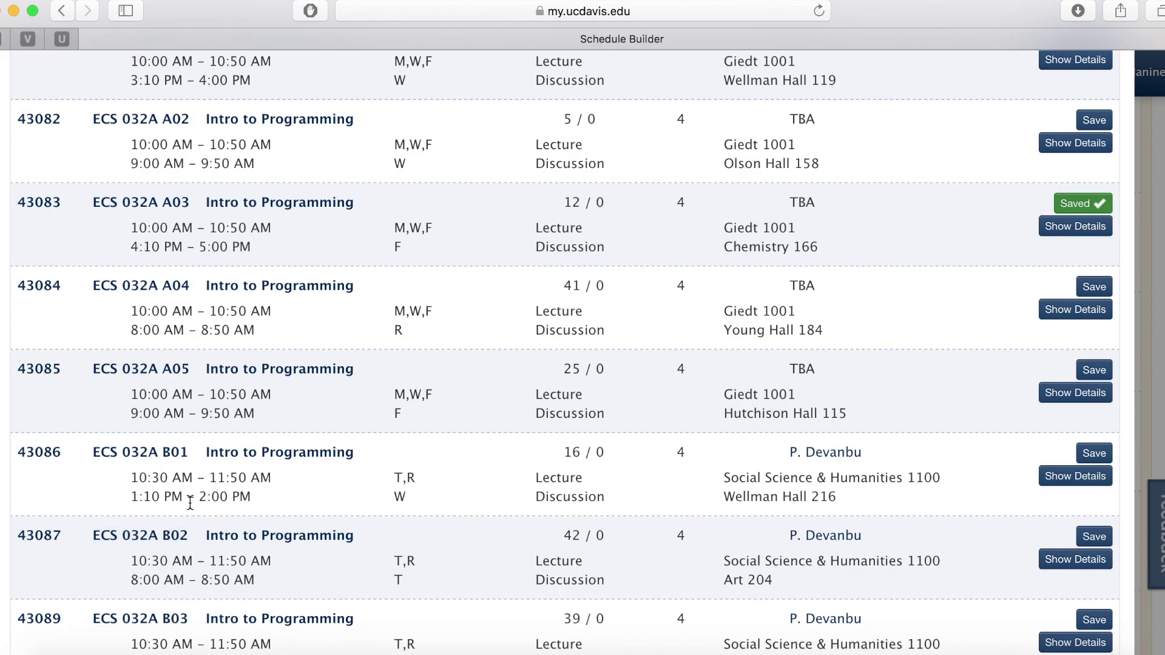
pyautogui.scroll(2, 190, 503)
pyautogui.scroll(1, 190, 502)
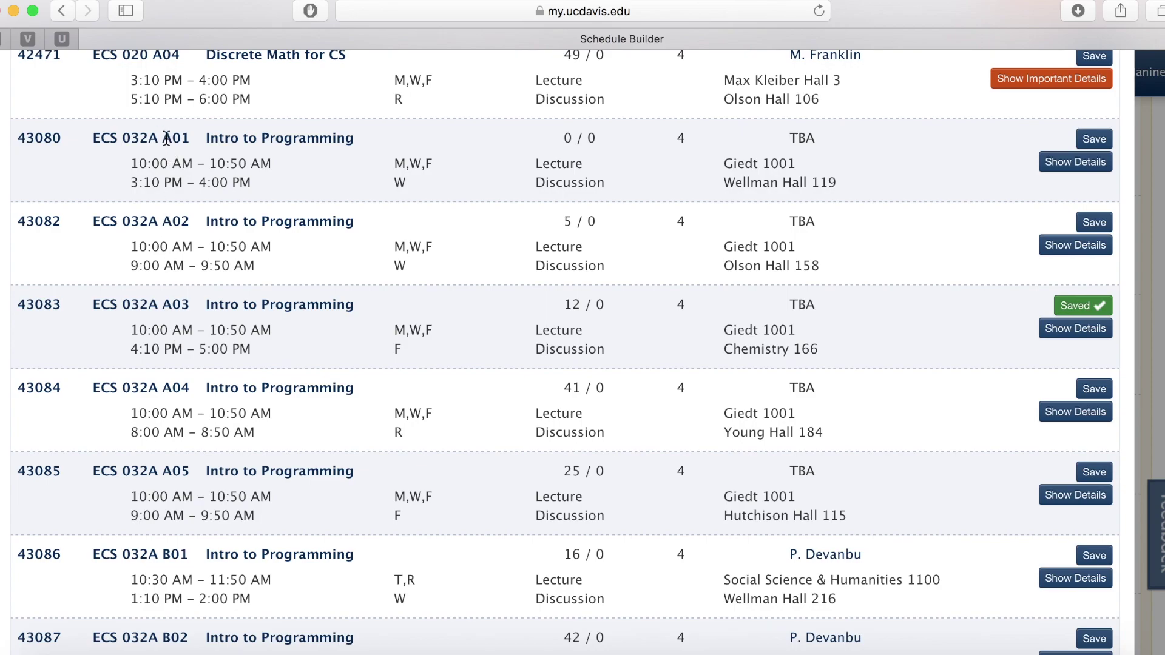
pyautogui.moveTo(166, 138); pyautogui.dragTo(169, 139)
pyautogui.moveTo(130, 162); pyautogui.dragTo(587, 170)
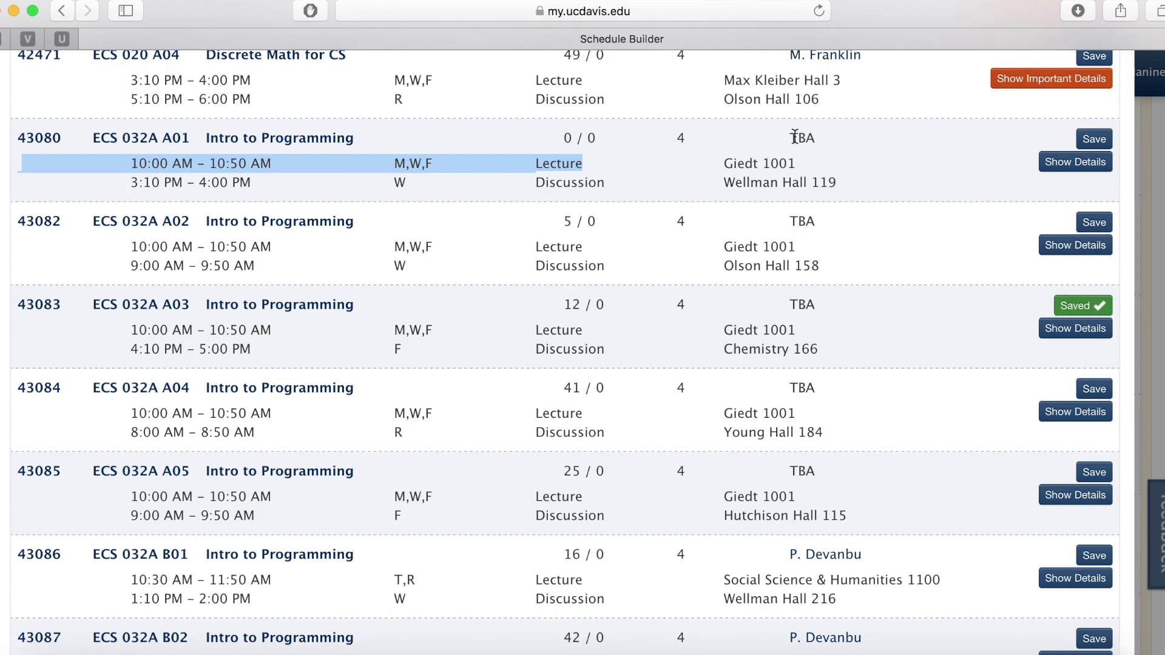
pyautogui.moveTo(794, 138); pyautogui.dragTo(821, 138)
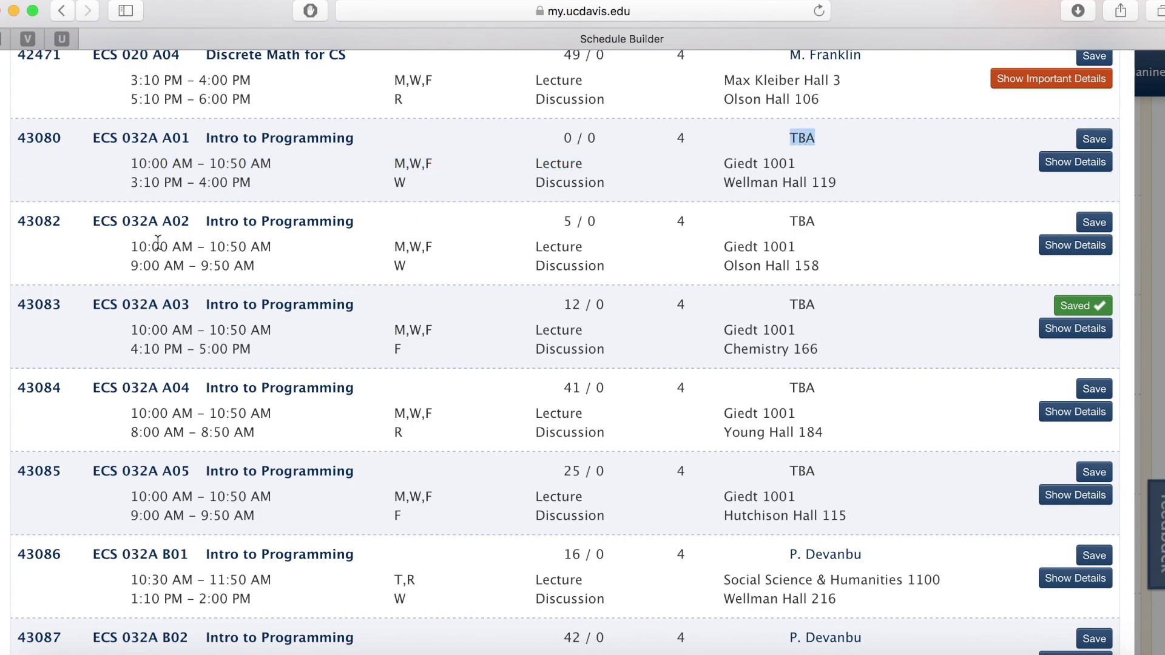
pyautogui.moveTo(132, 247); pyautogui.dragTo(286, 245)
pyautogui.scroll(-3, 215, 332)
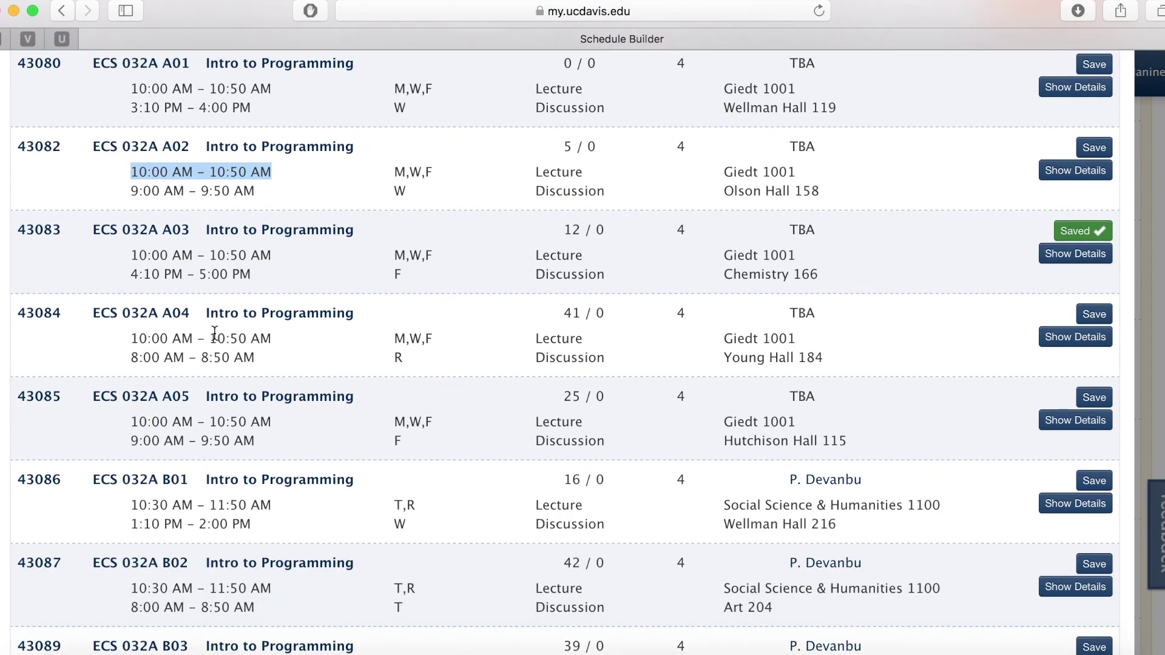
pyautogui.scroll(4, 176, 246)
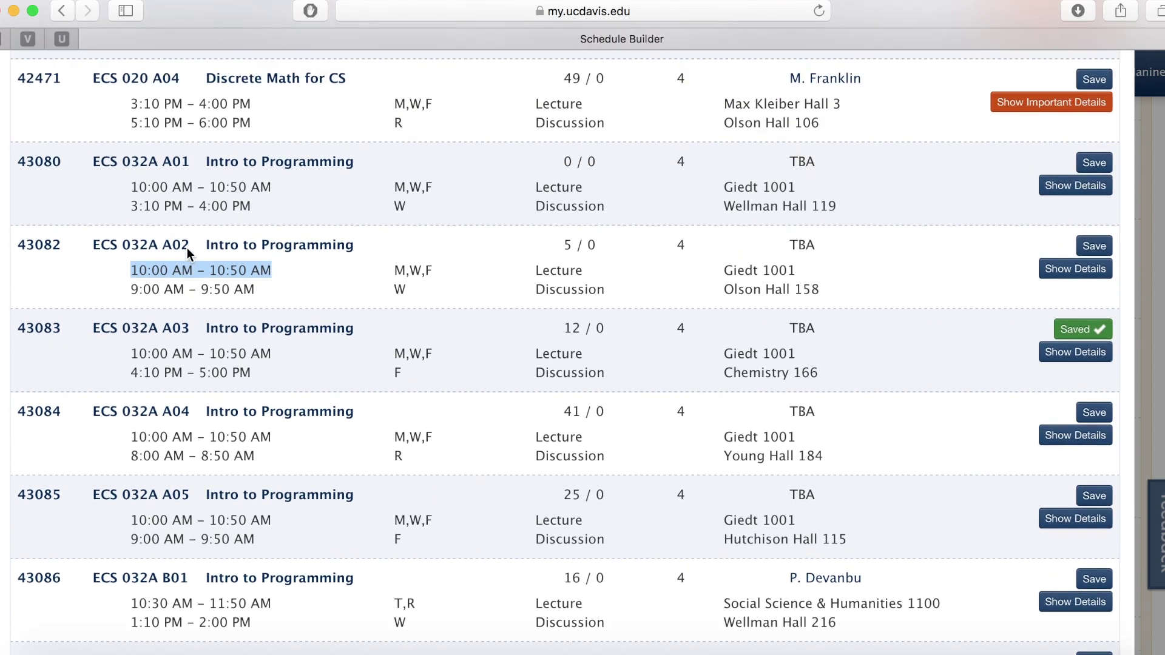
pyautogui.moveTo(130, 209); pyautogui.dragTo(594, 210)
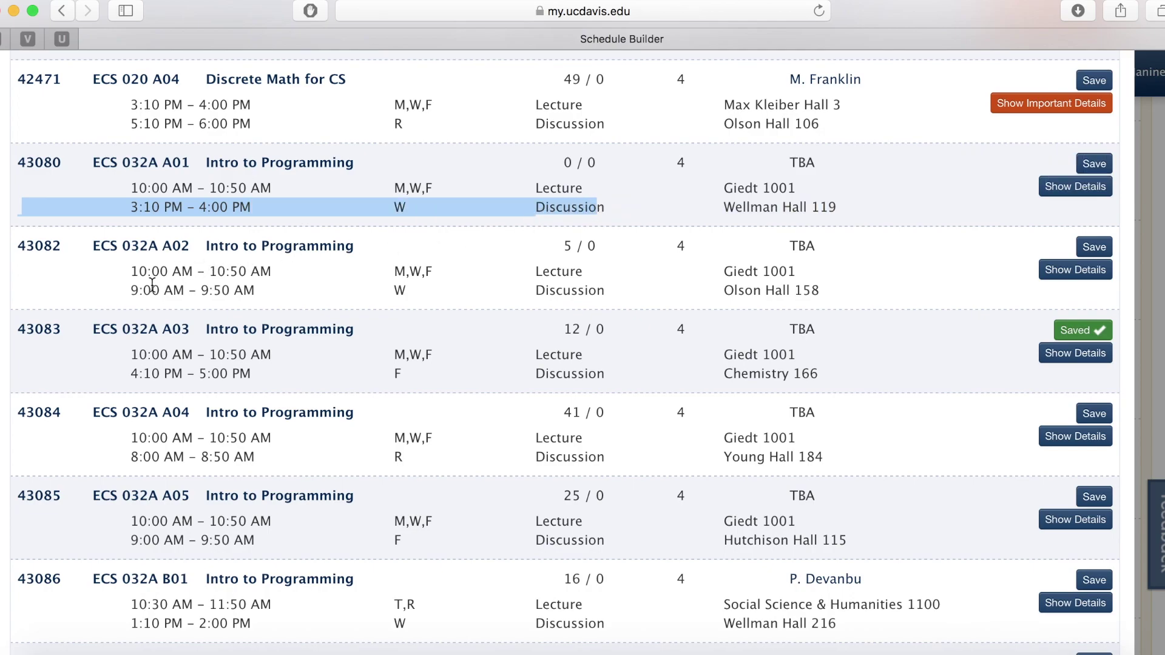
pyautogui.moveTo(131, 290); pyautogui.dragTo(625, 286)
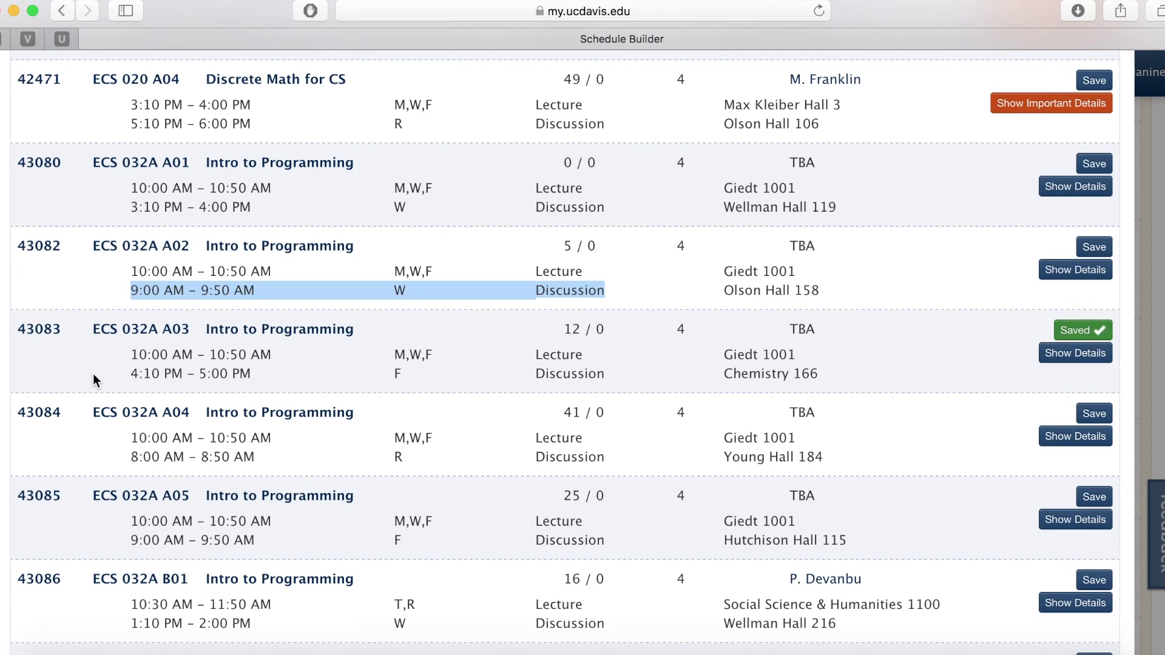
pyautogui.scroll(-2, 94, 380)
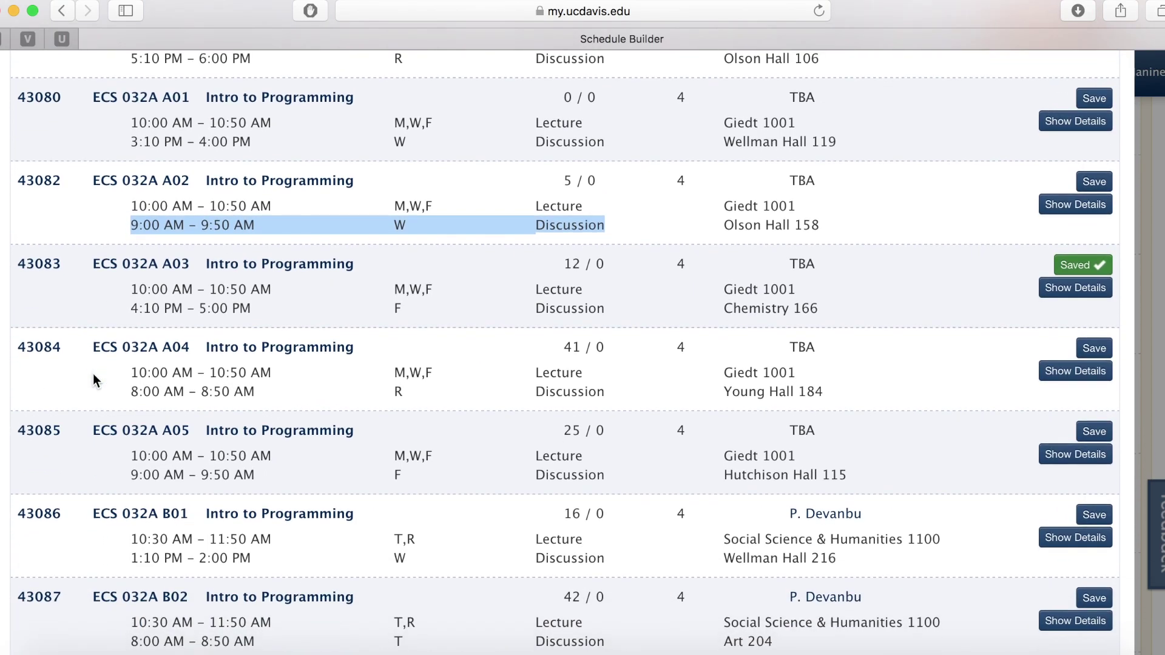
pyautogui.moveTo(164, 514); pyautogui.dragTo(239, 513)
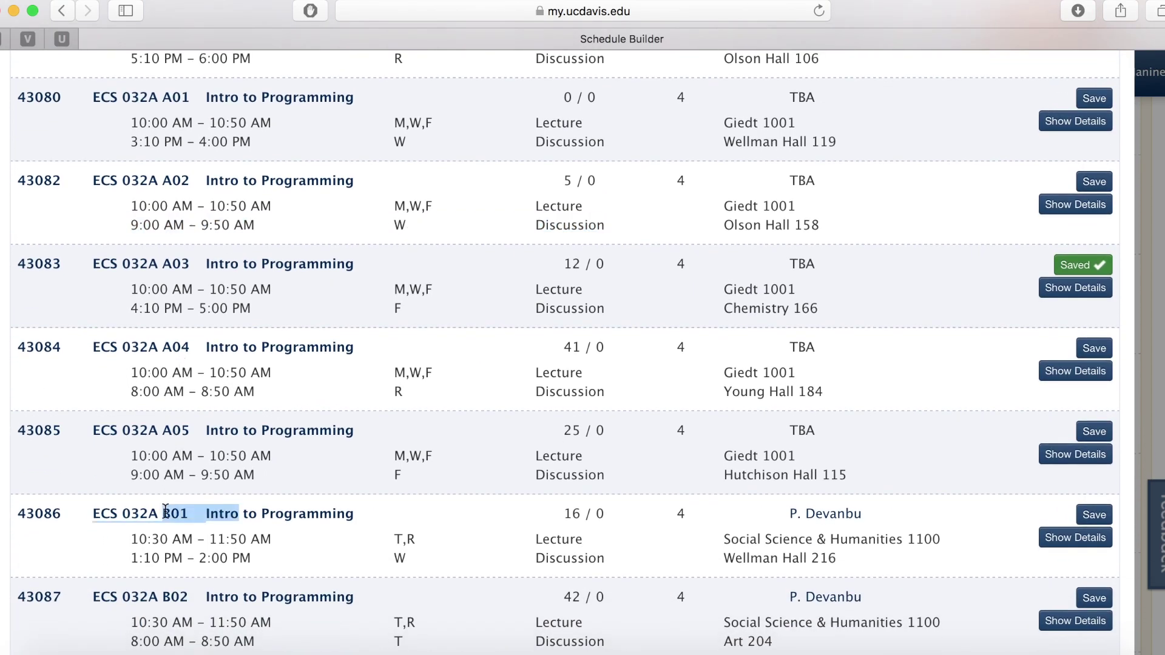
pyautogui.scroll(-2, 166, 510)
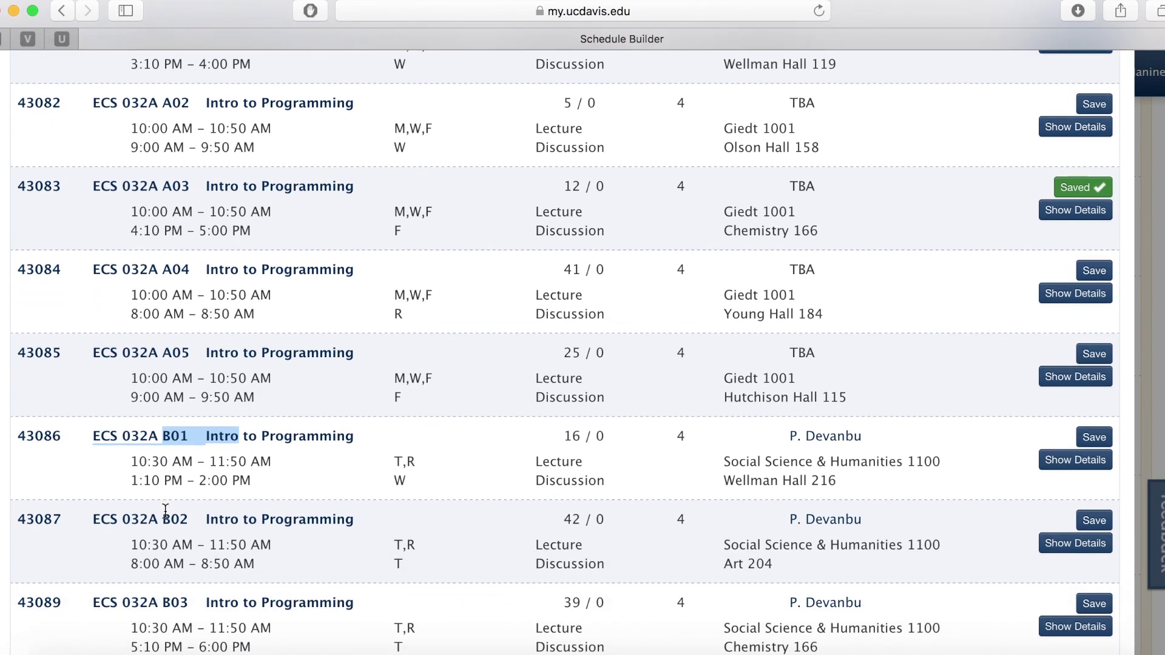
pyautogui.moveTo(102, 469); pyautogui.dragTo(604, 463)
pyautogui.moveTo(788, 436); pyautogui.dragTo(900, 433)
pyautogui.click(899, 434)
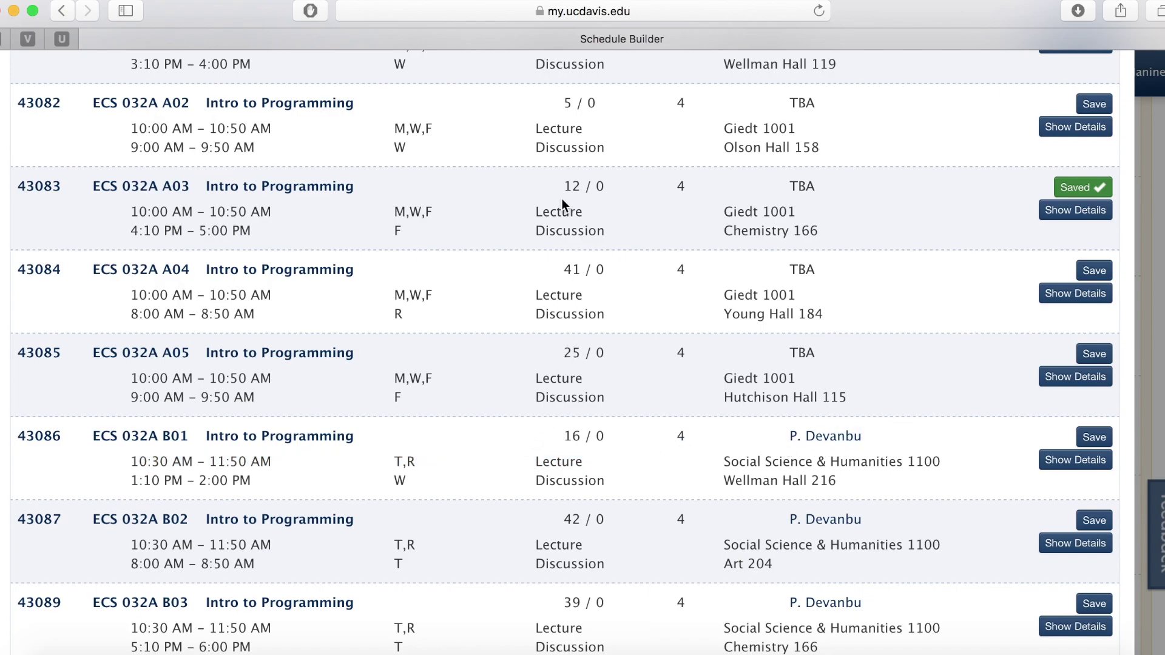
pyautogui.scroll(3, 565, 203)
pyautogui.tripleClick(565, 119)
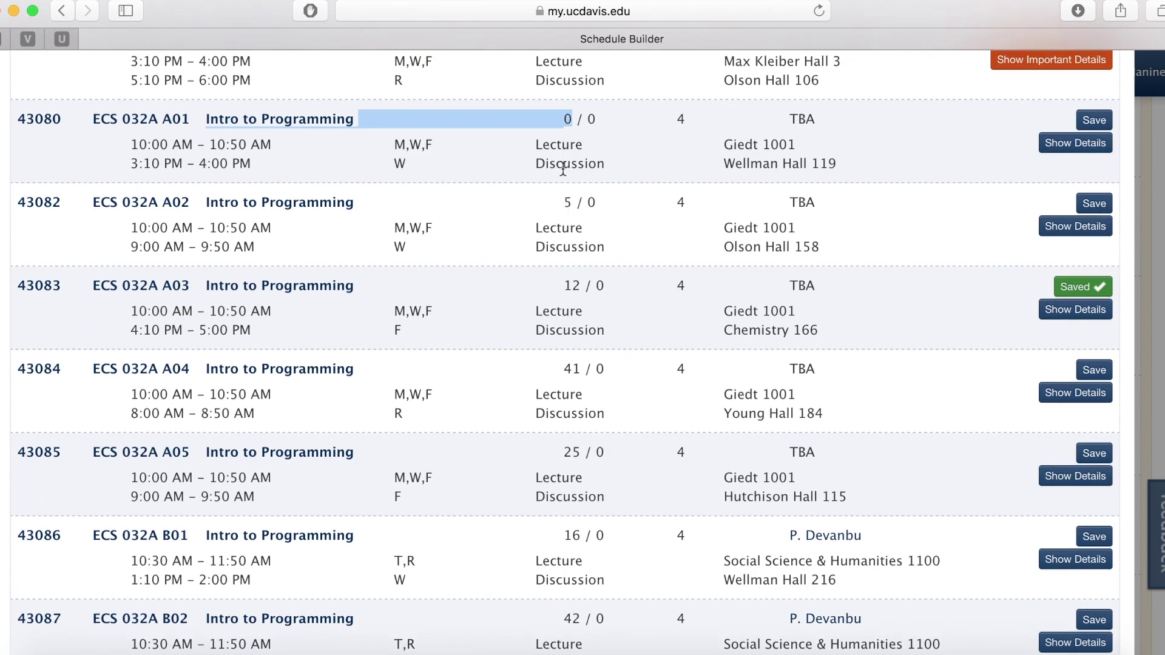
pyautogui.click(570, 115)
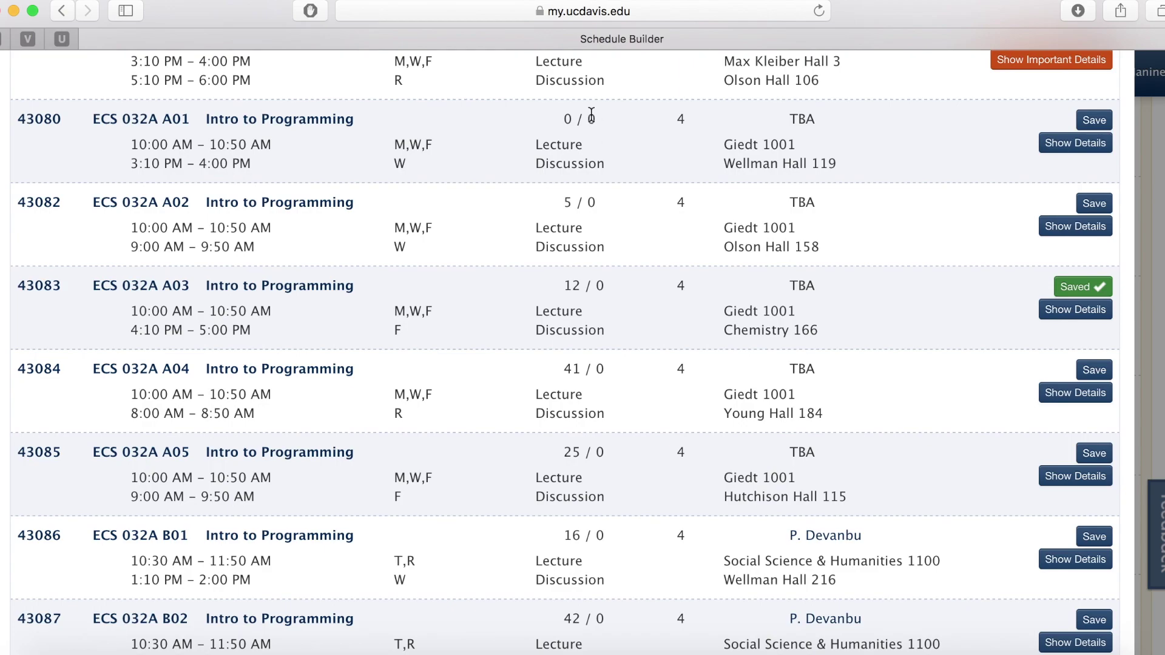
pyautogui.doubleClick(569, 203)
pyautogui.doubleClick(593, 203)
pyautogui.click(568, 202)
pyautogui.scroll(-10, 377, 363)
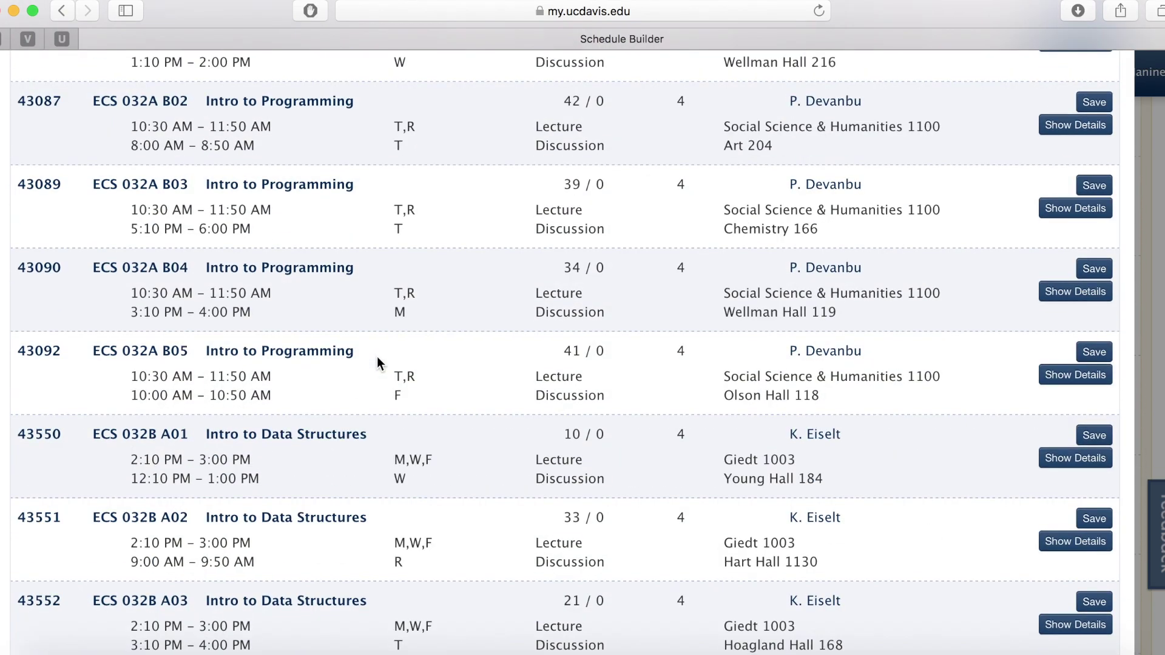
pyautogui.scroll(-15, 377, 362)
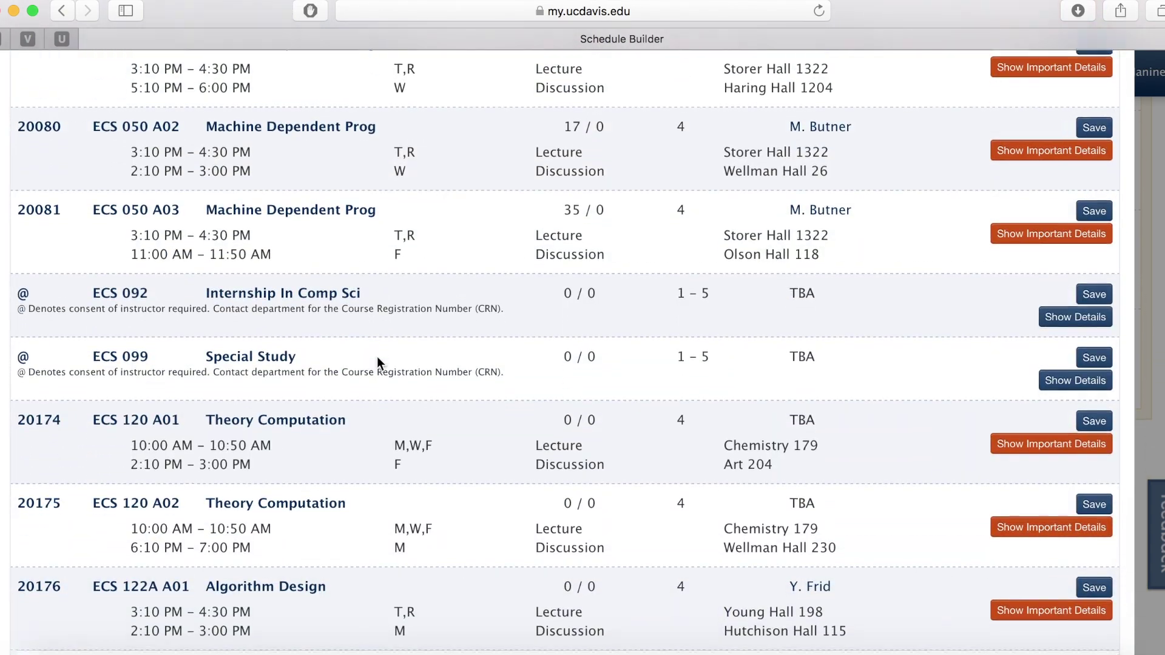
pyautogui.scroll(-5, 292, 552)
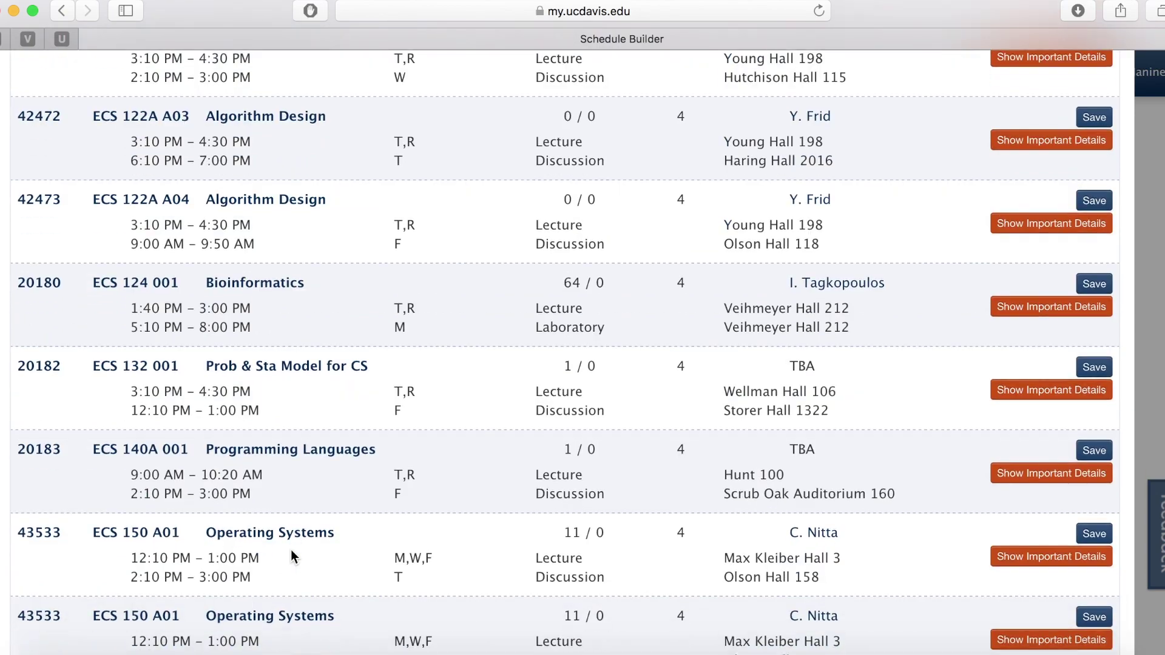
pyautogui.moveTo(91, 376); pyautogui.dragTo(182, 373)
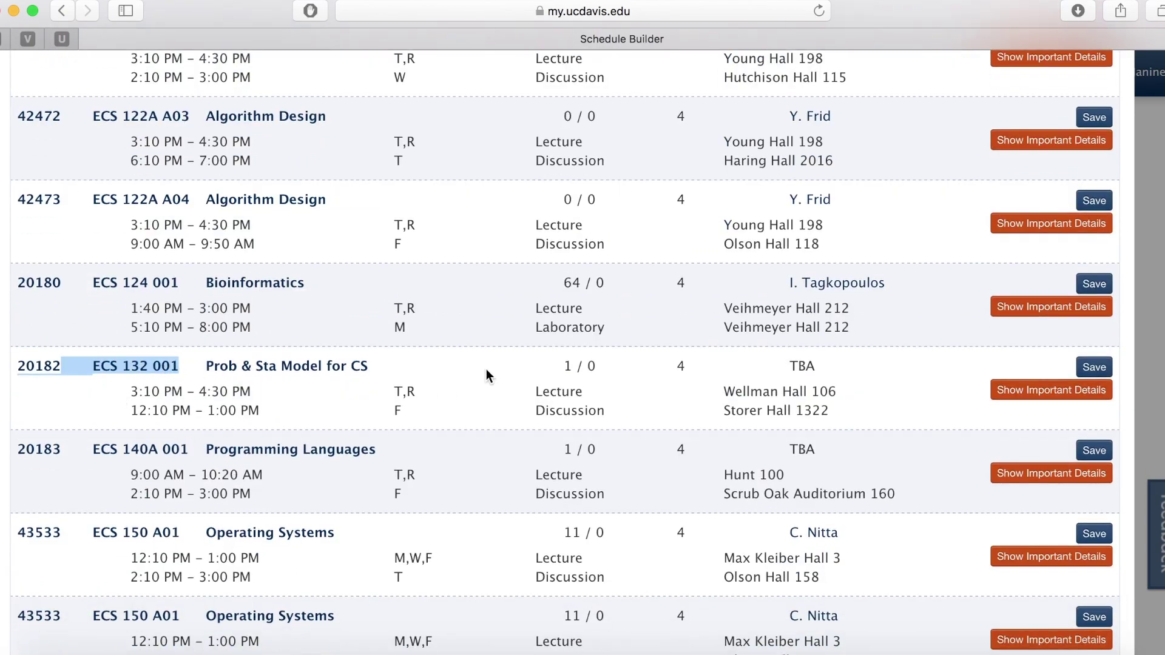
pyautogui.tripleClick(566, 366)
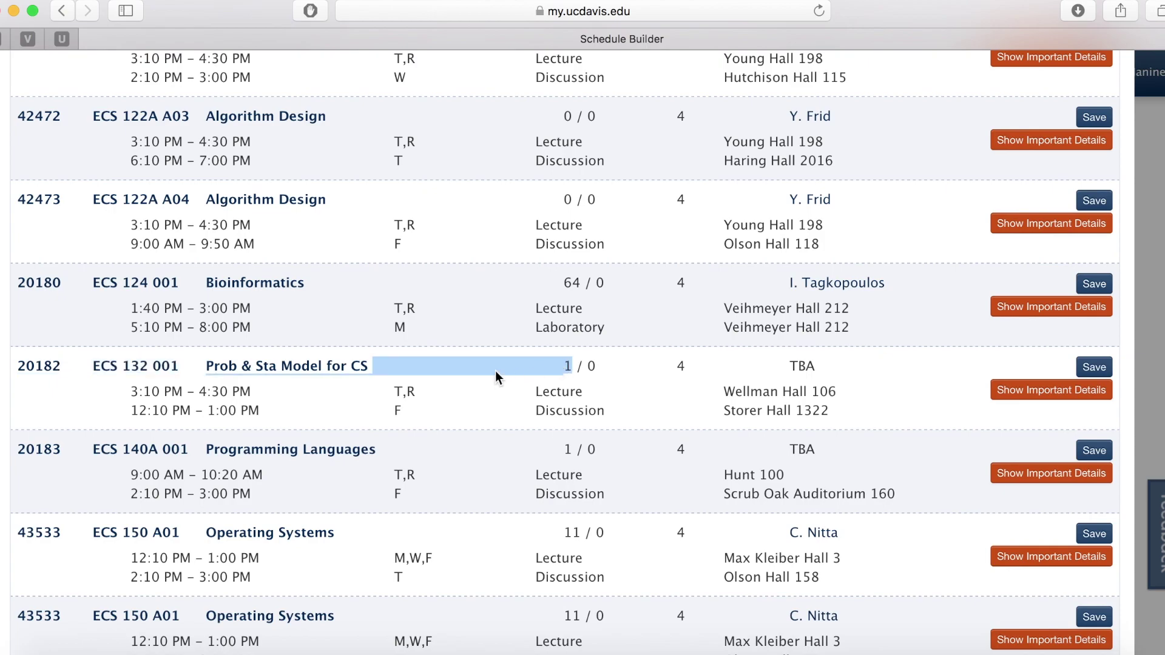
pyautogui.scroll(15, 495, 371)
pyautogui.scroll(10, 496, 372)
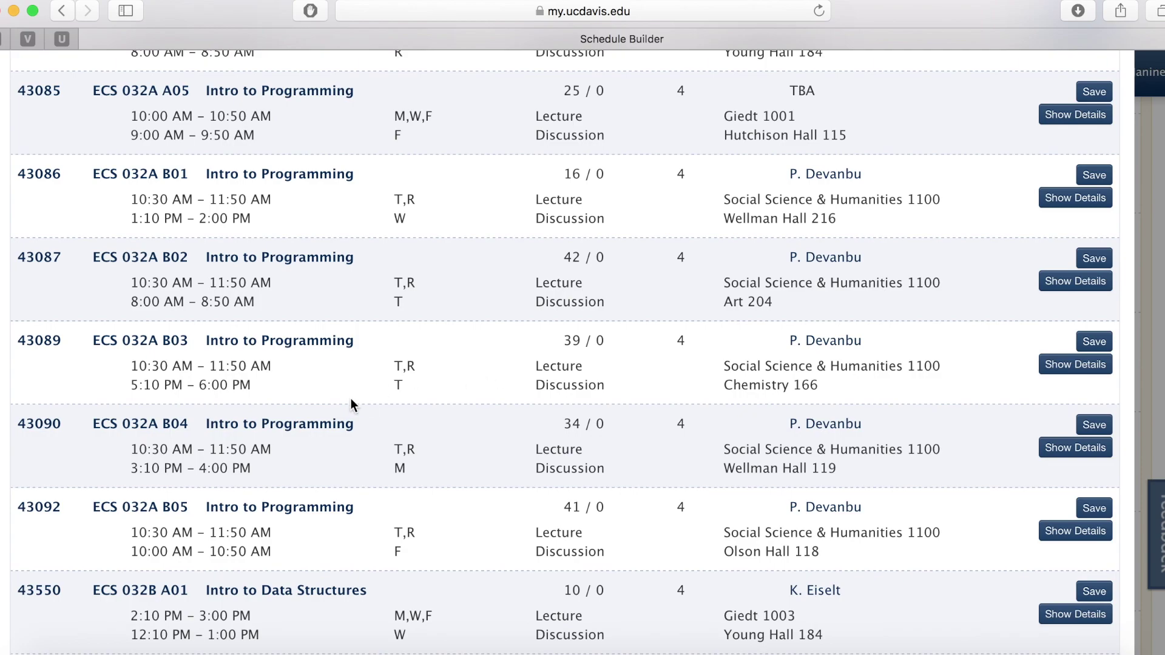
pyautogui.scroll(1, 142, 128)
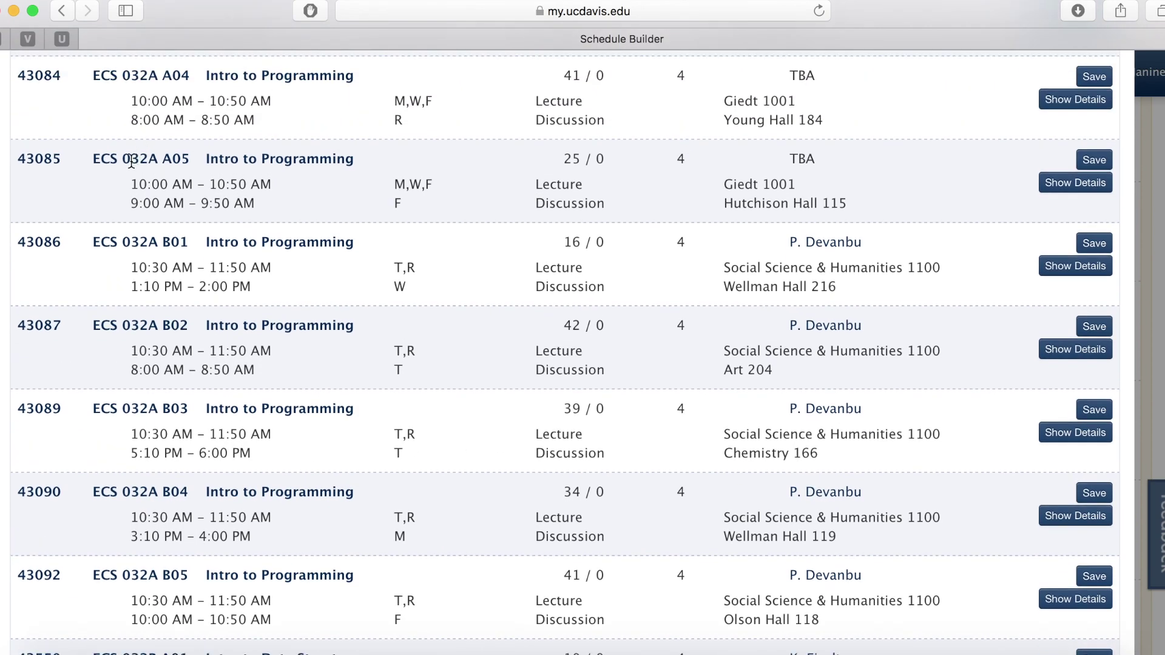
pyautogui.scroll(3, 182, 119)
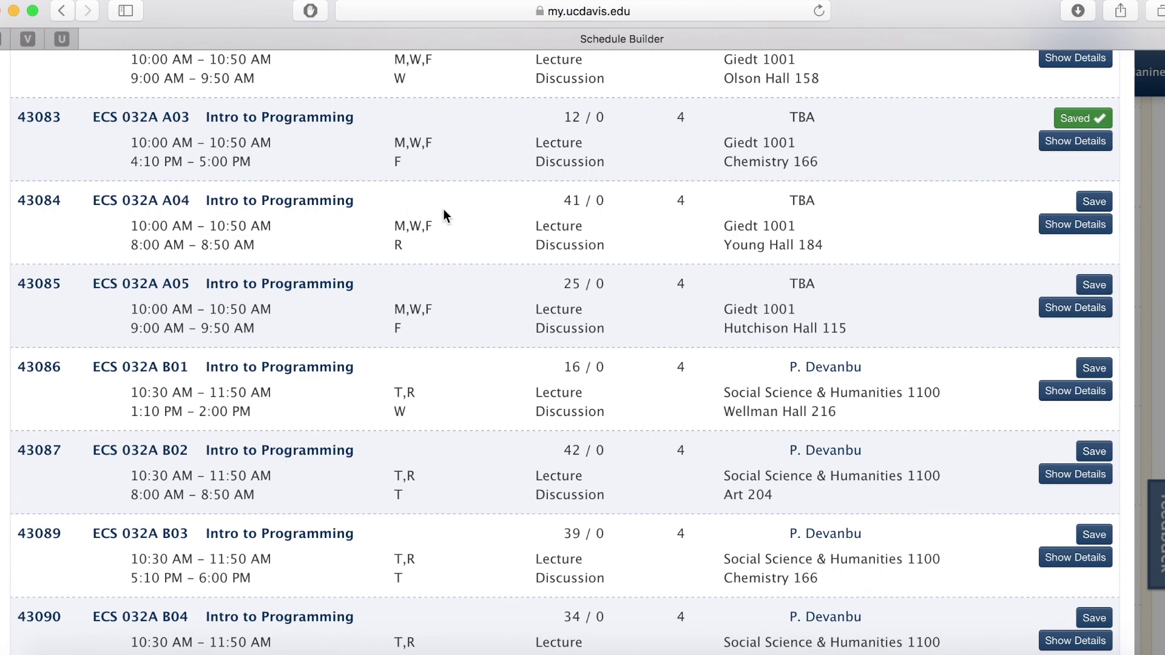
pyautogui.scroll(1, 529, 203)
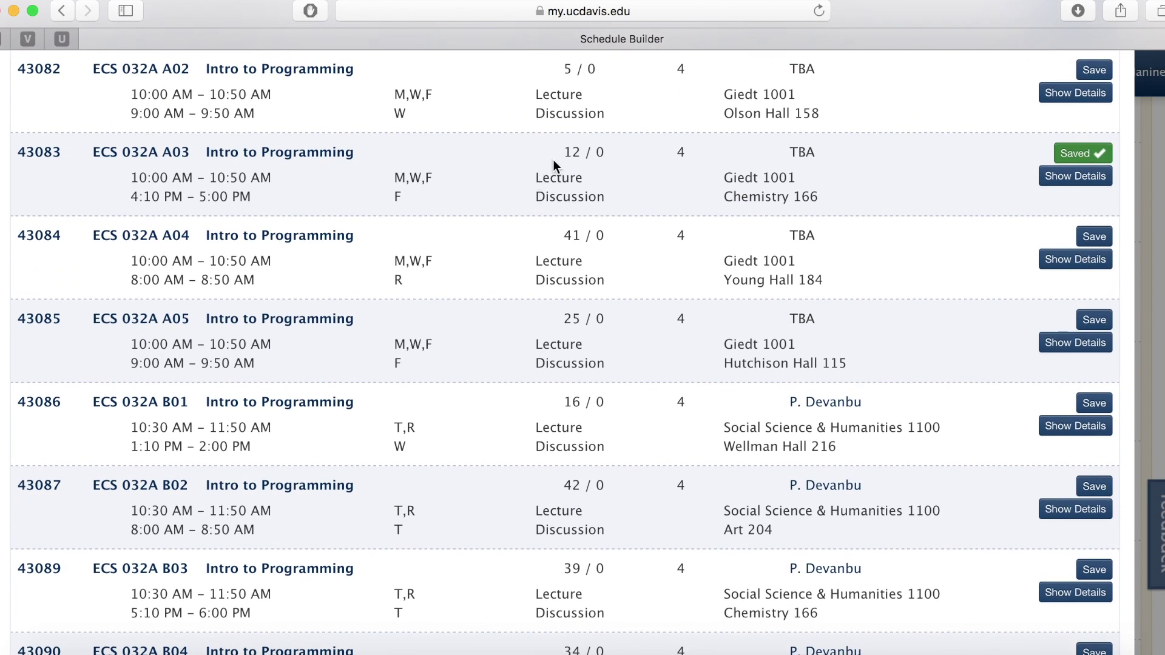
# Step: Check the A03 row's units, TBA instructor and rooms, then expand ECS 032A A03's full details
pyautogui.doubleClick(683, 152)
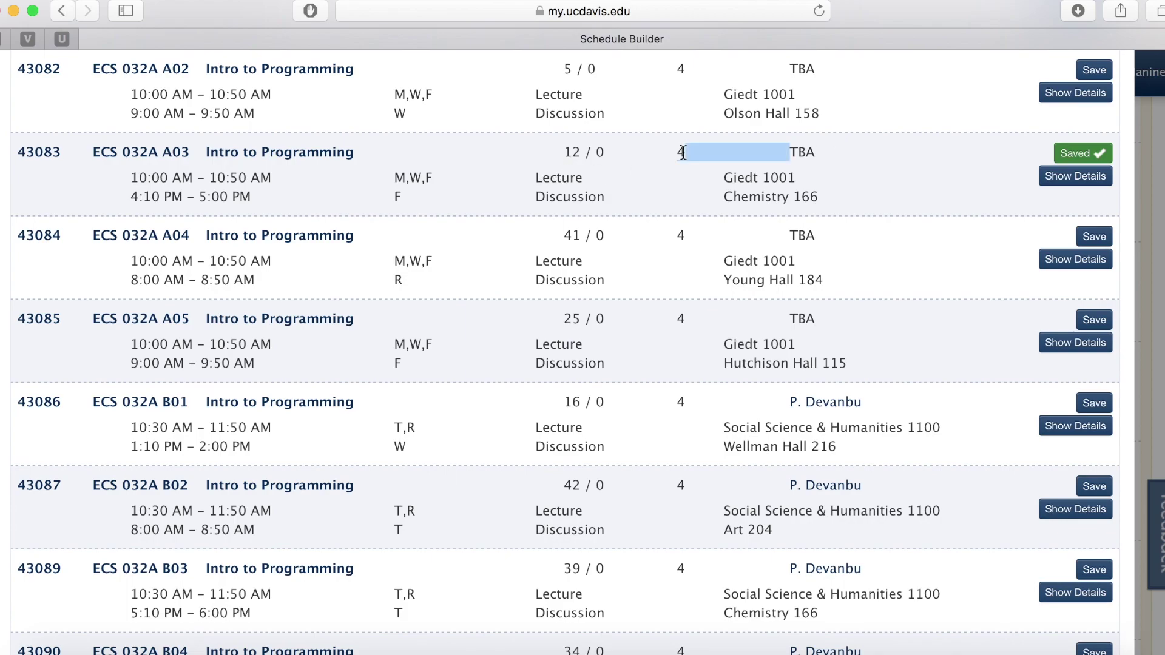
pyautogui.moveTo(683, 152); pyautogui.dragTo(810, 153)
pyautogui.click(792, 148)
pyautogui.doubleClick(789, 150)
pyautogui.click(804, 152)
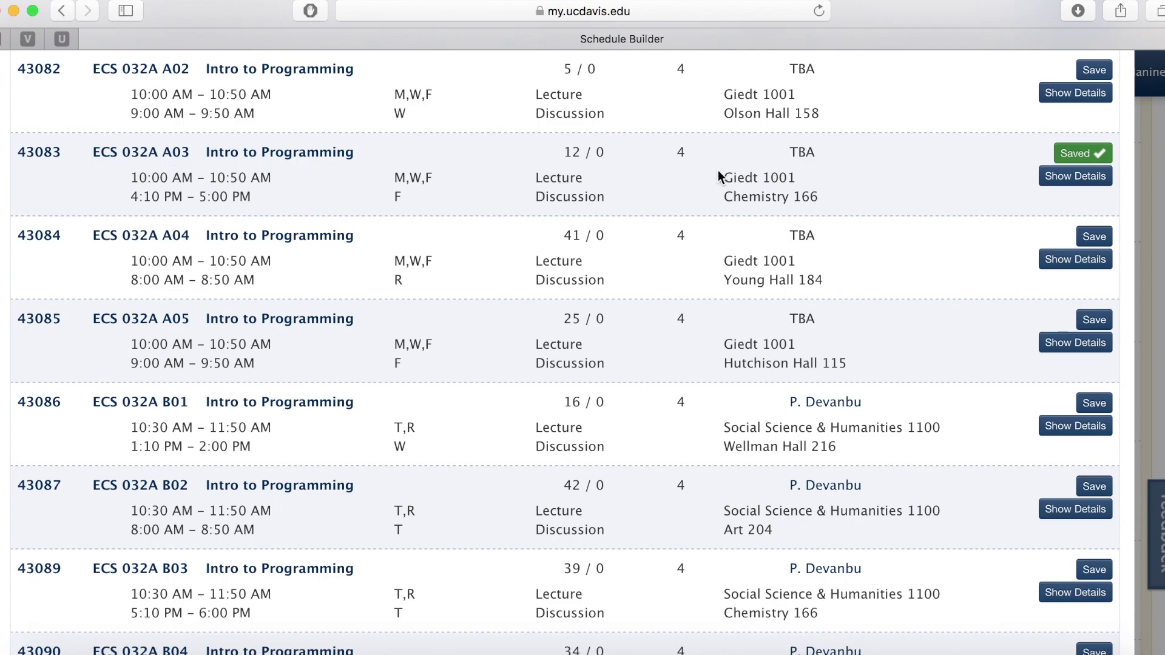
pyautogui.moveTo(723, 174); pyautogui.dragTo(813, 195)
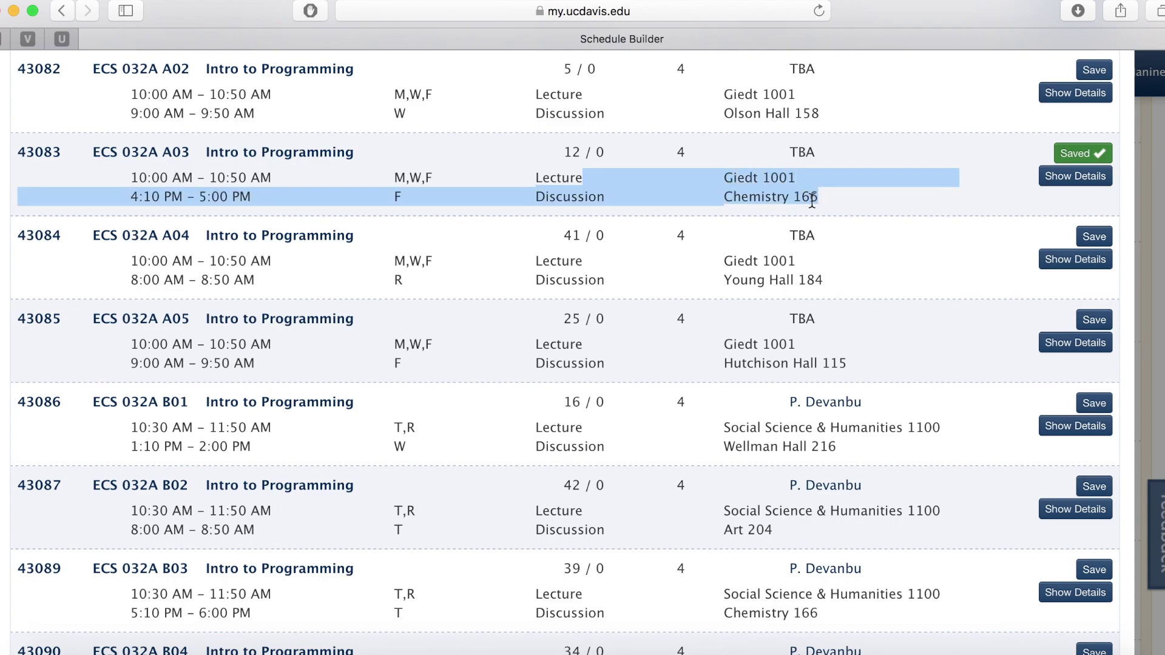
pyautogui.click(796, 200)
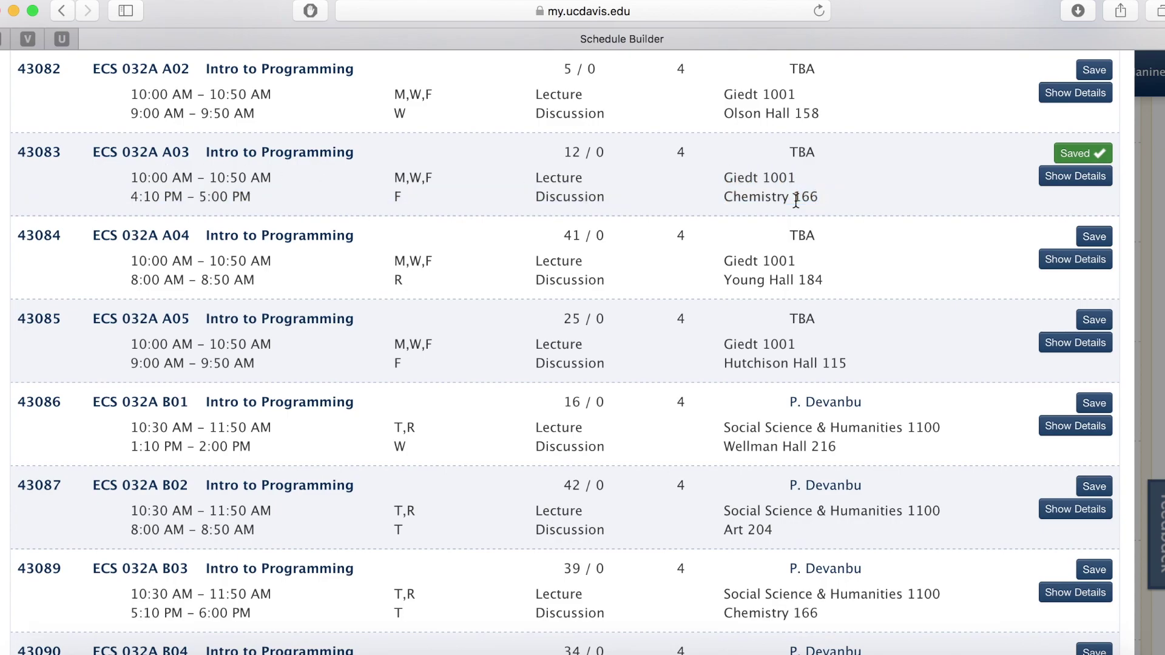
pyautogui.click(1057, 182)
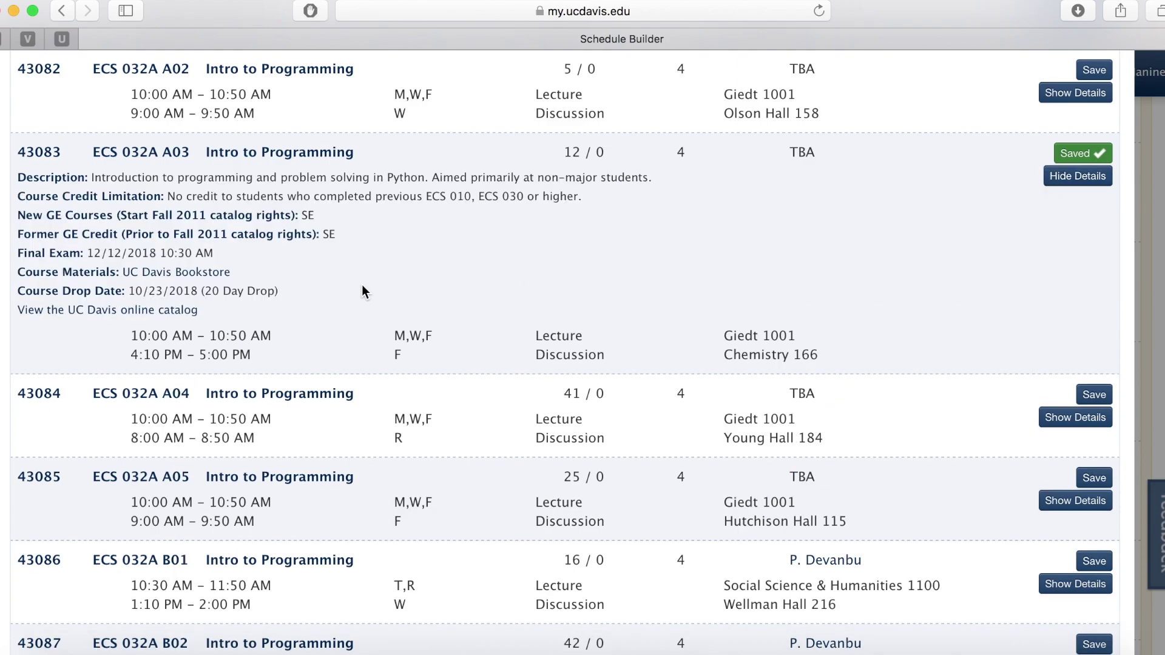
pyautogui.moveTo(39, 178); pyautogui.dragTo(85, 179)
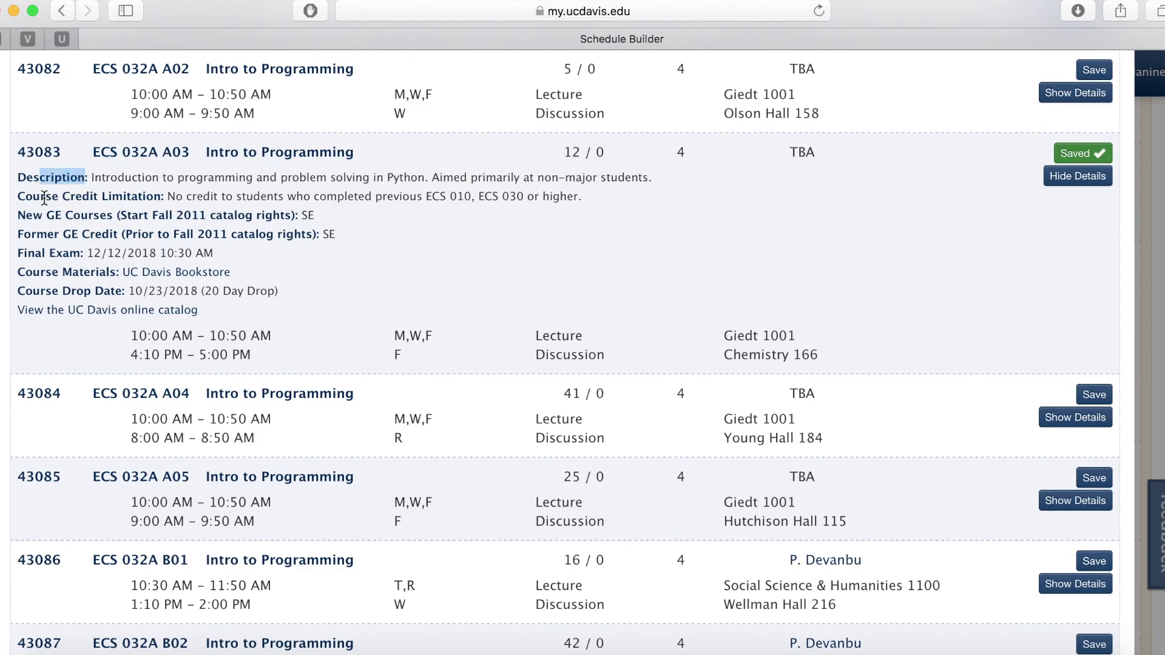
pyautogui.moveTo(30, 252); pyautogui.dragTo(249, 262)
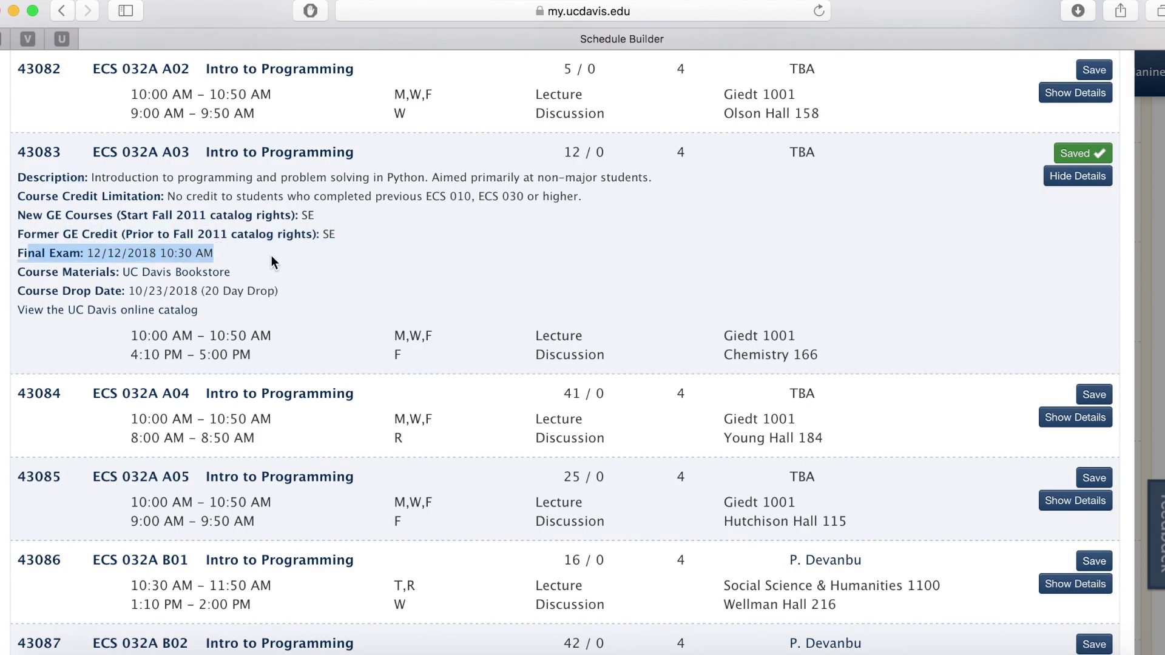
pyautogui.click(271, 256)
pyautogui.scroll(1, 514, 251)
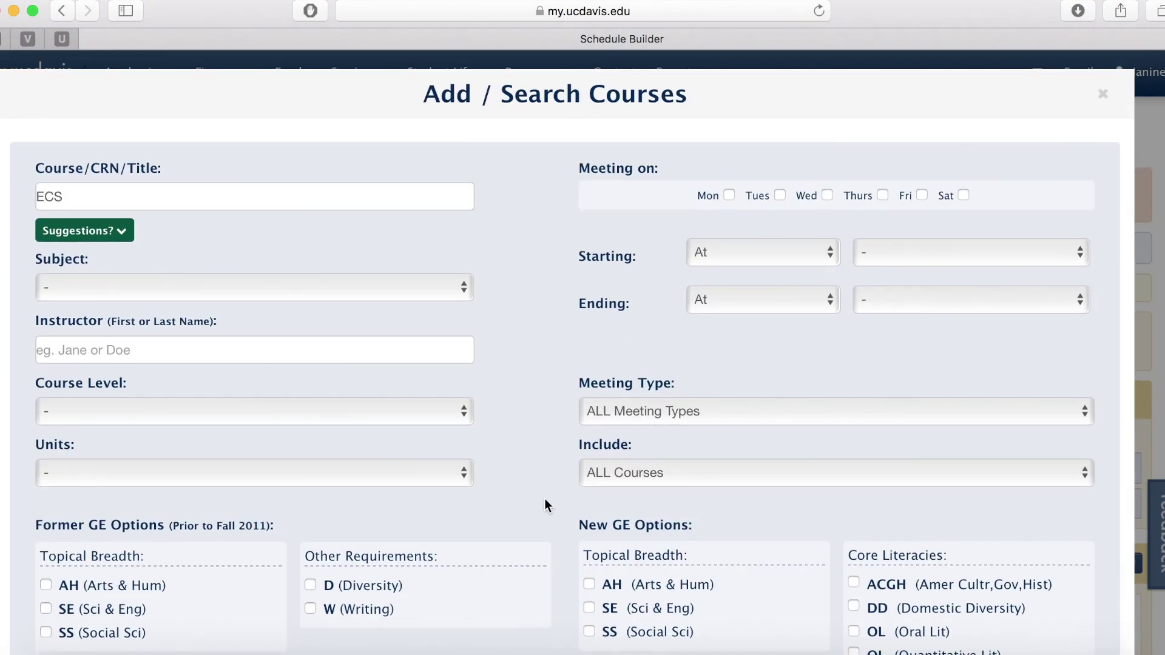
# Step: Close the course search and check that Schedule 1 lists ECS 032A A03 as Not Registered
pyautogui.scroll(-5, 544, 501)
pyautogui.click(497, 609)
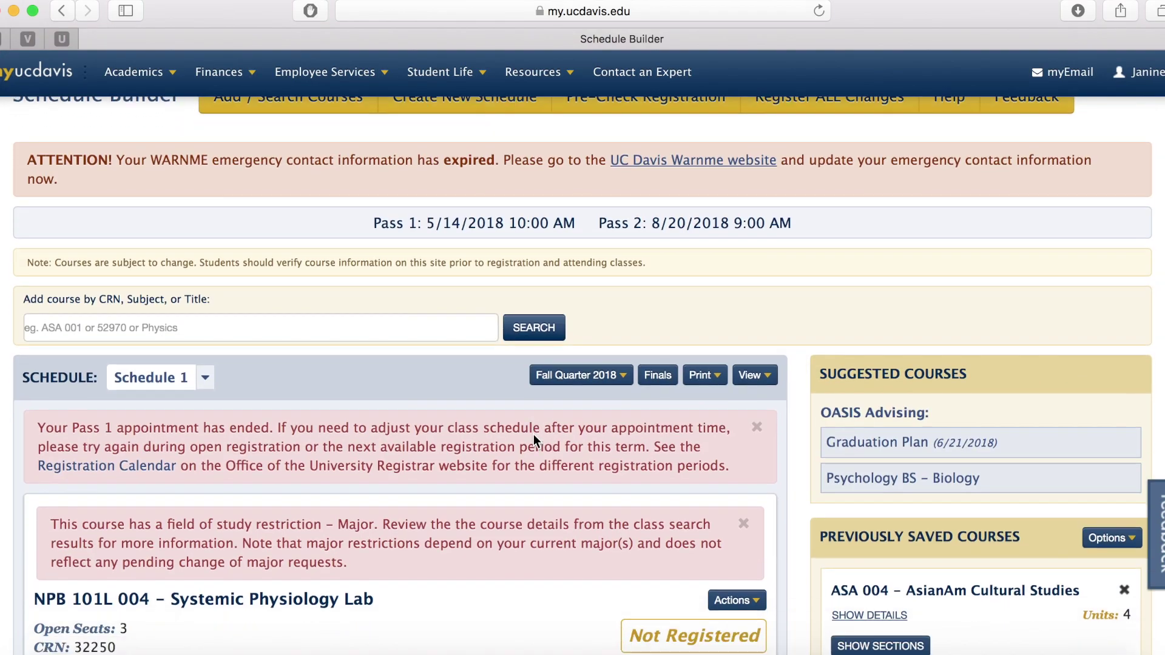
pyautogui.scroll(-15, 533, 434)
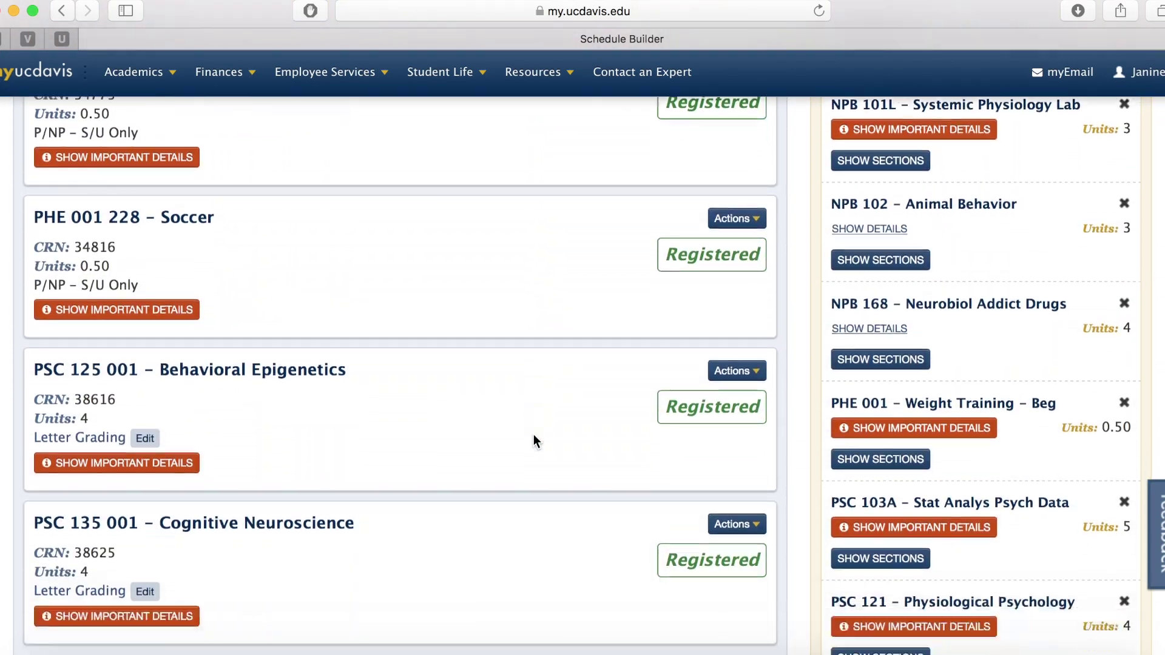
pyautogui.scroll(15, 533, 434)
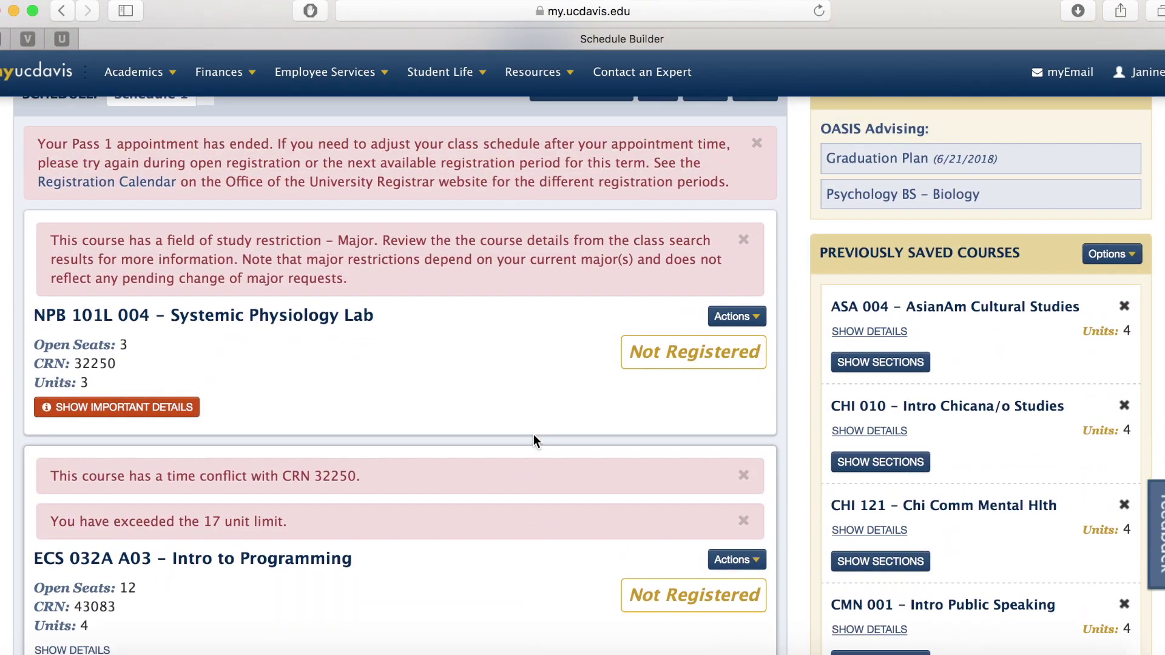
pyautogui.scroll(2, 716, 230)
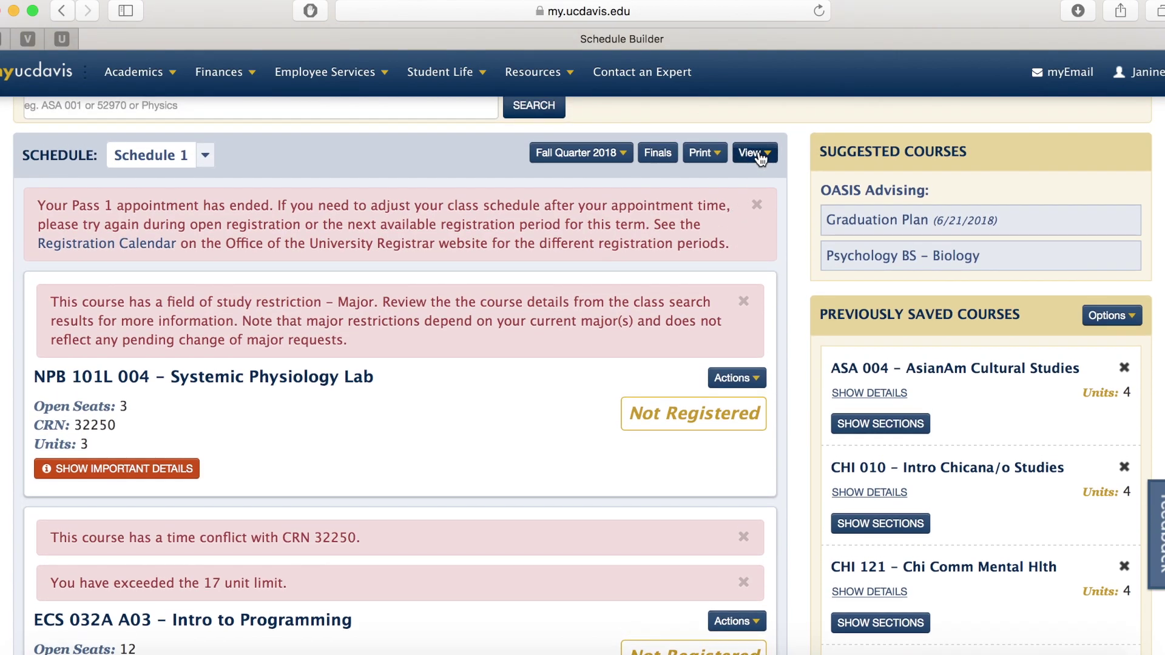
pyautogui.click(757, 154)
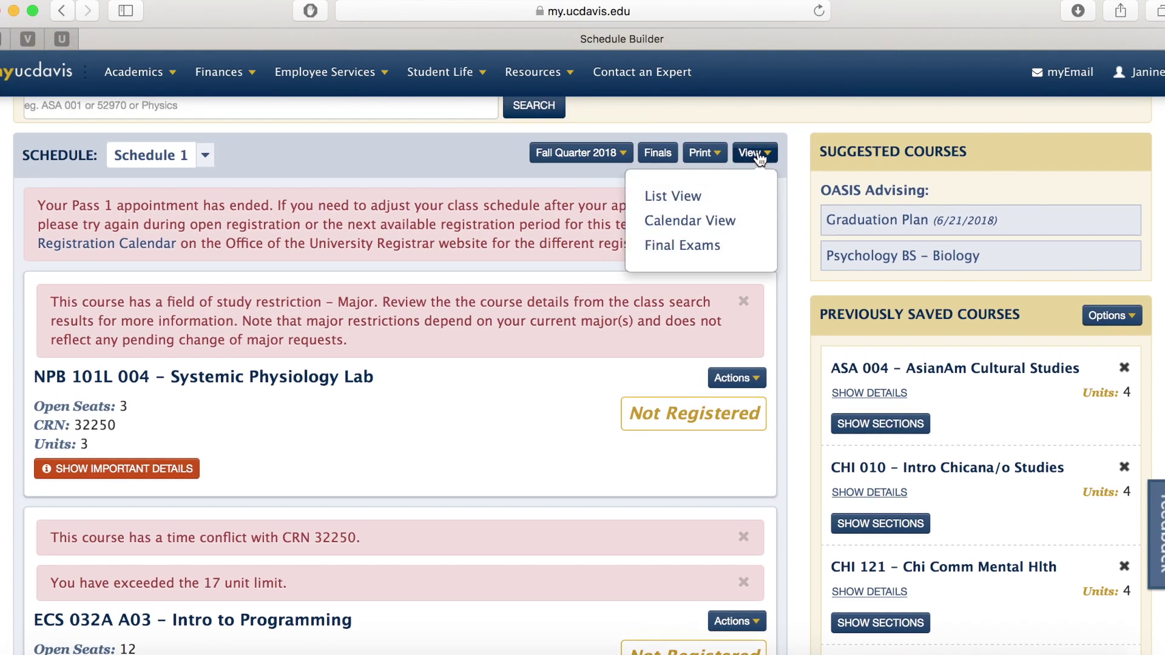
# Step: Switch Schedule 1 to Calendar View and scroll to see ECS 032A overlapping the NPB lab
pyautogui.click(735, 220)
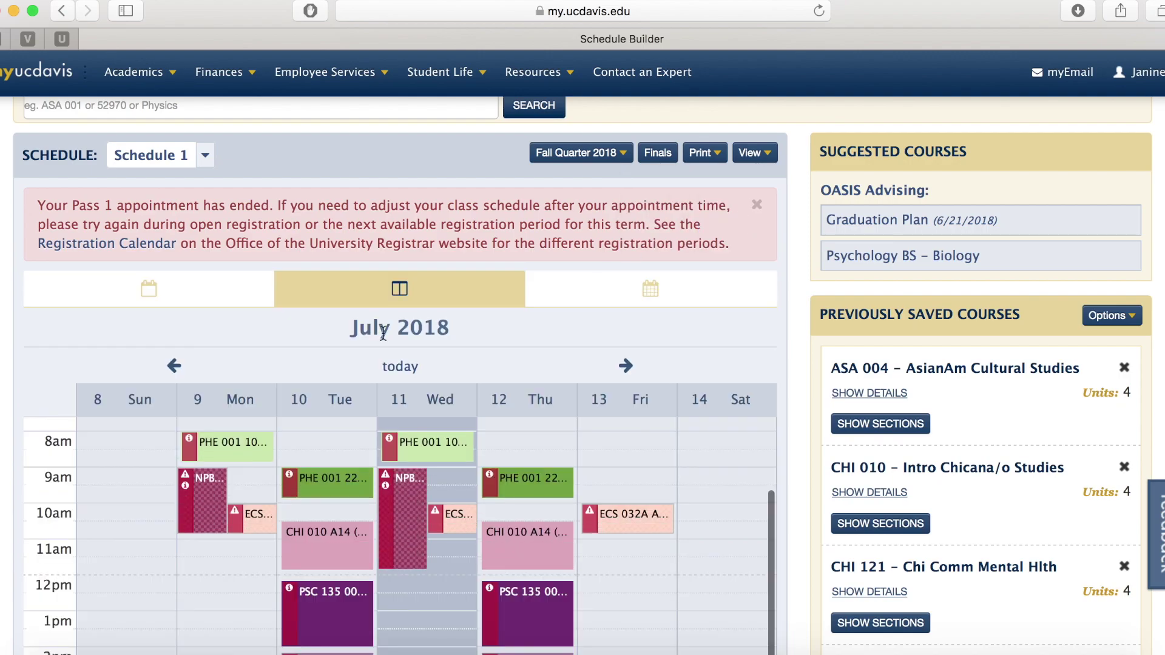
pyautogui.scroll(-2, 348, 348)
pyautogui.scroll(-2, 348, 349)
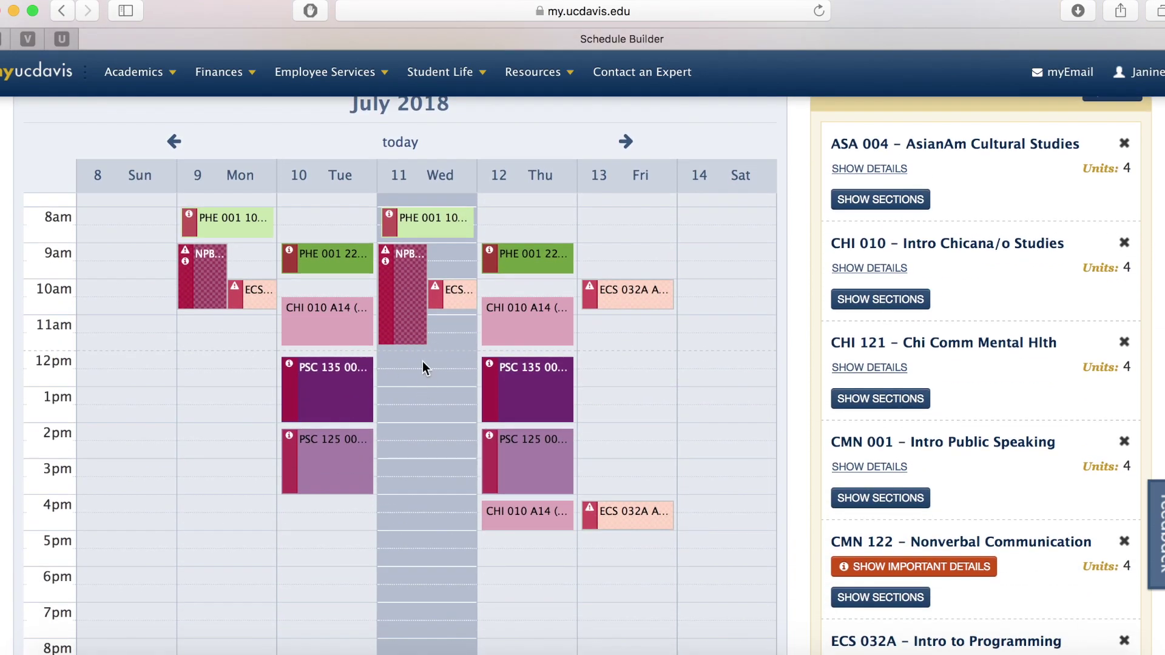